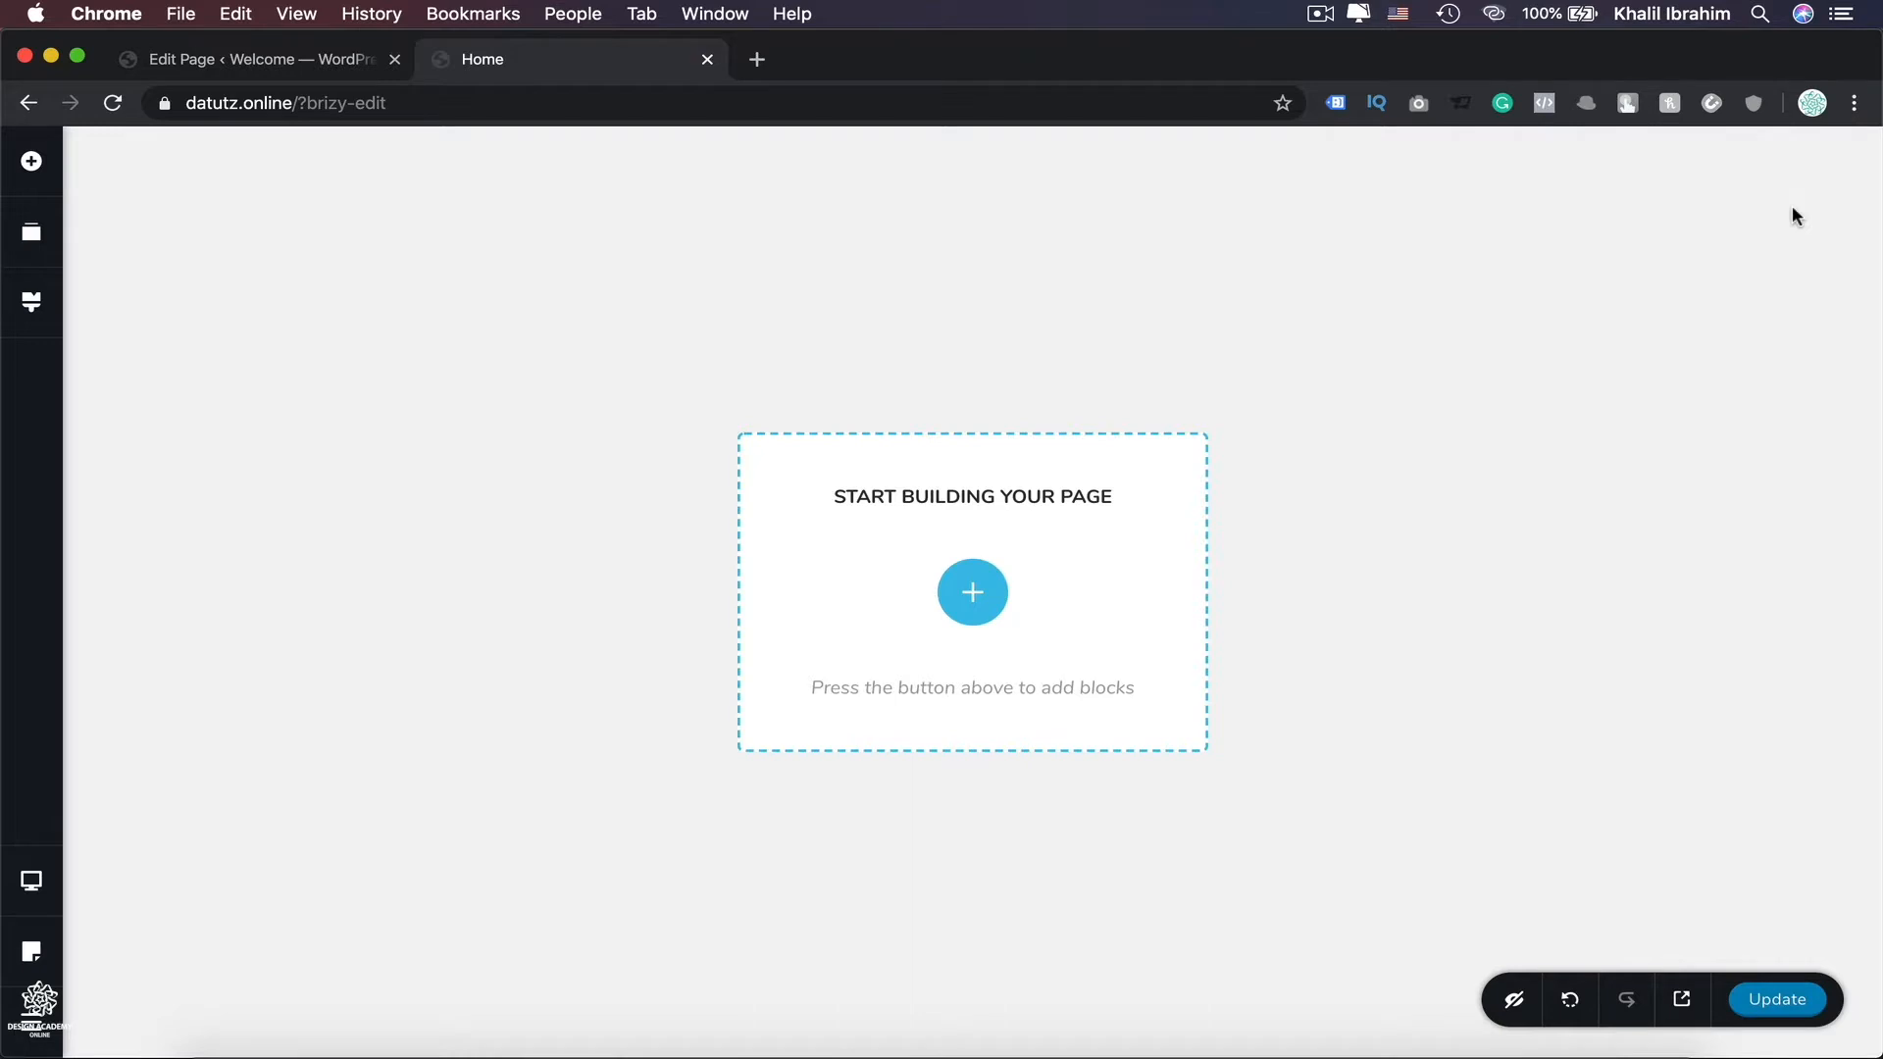
# Browse the ready-made page layouts and open the Gourmet layout pack.
pyautogui.click(981, 593)
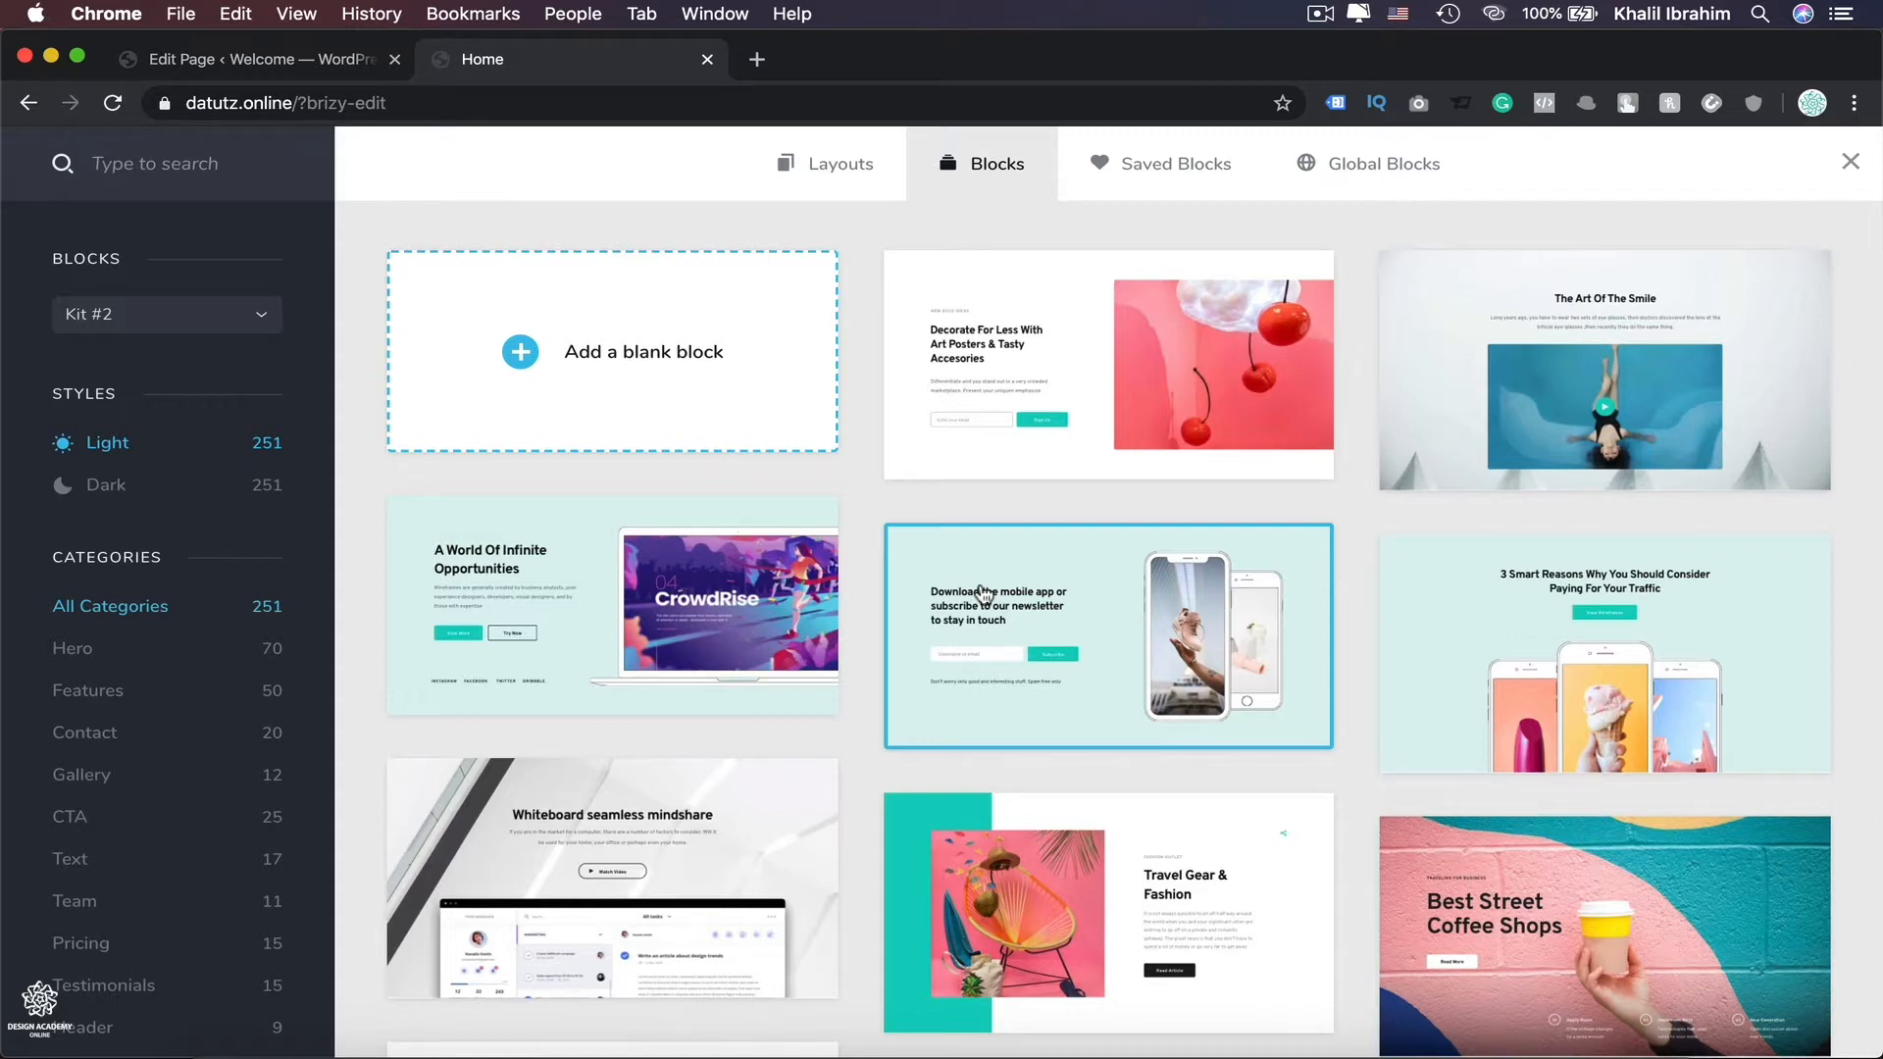
pyautogui.click(813, 175)
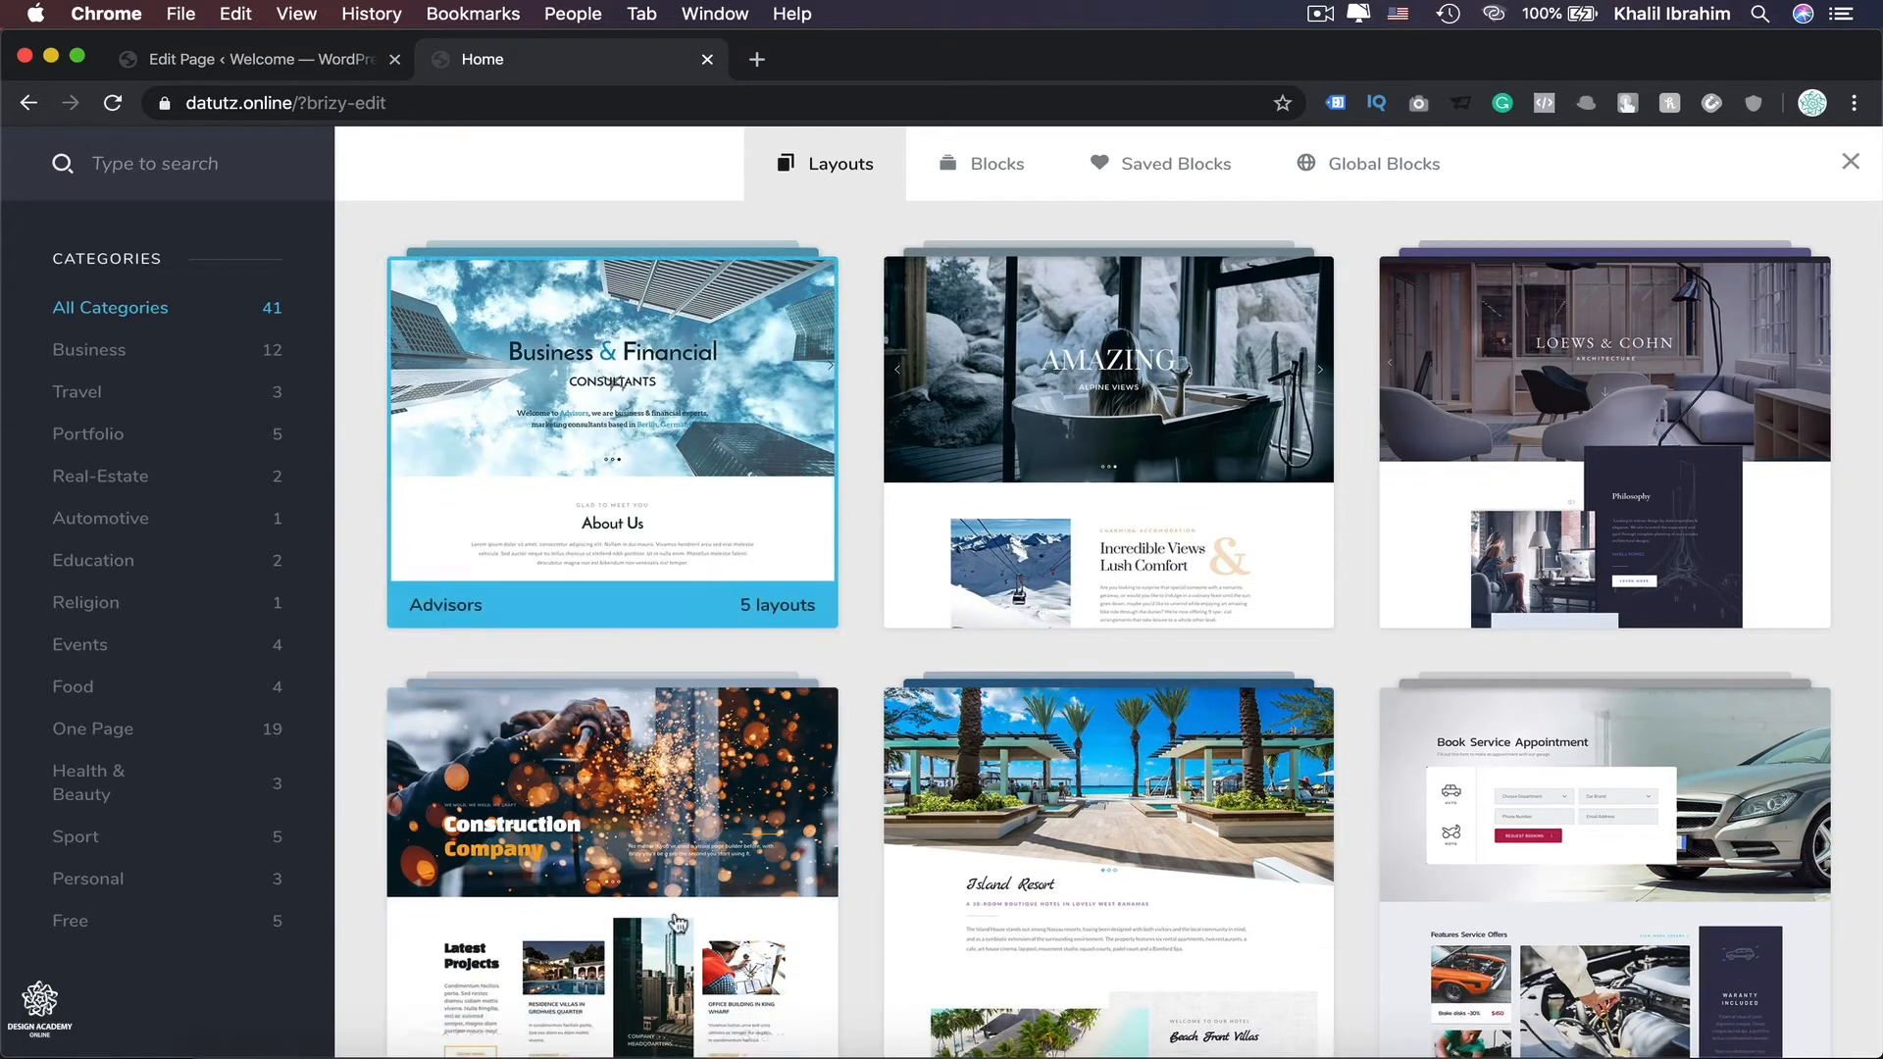
pyautogui.scroll(-1, 788, 886)
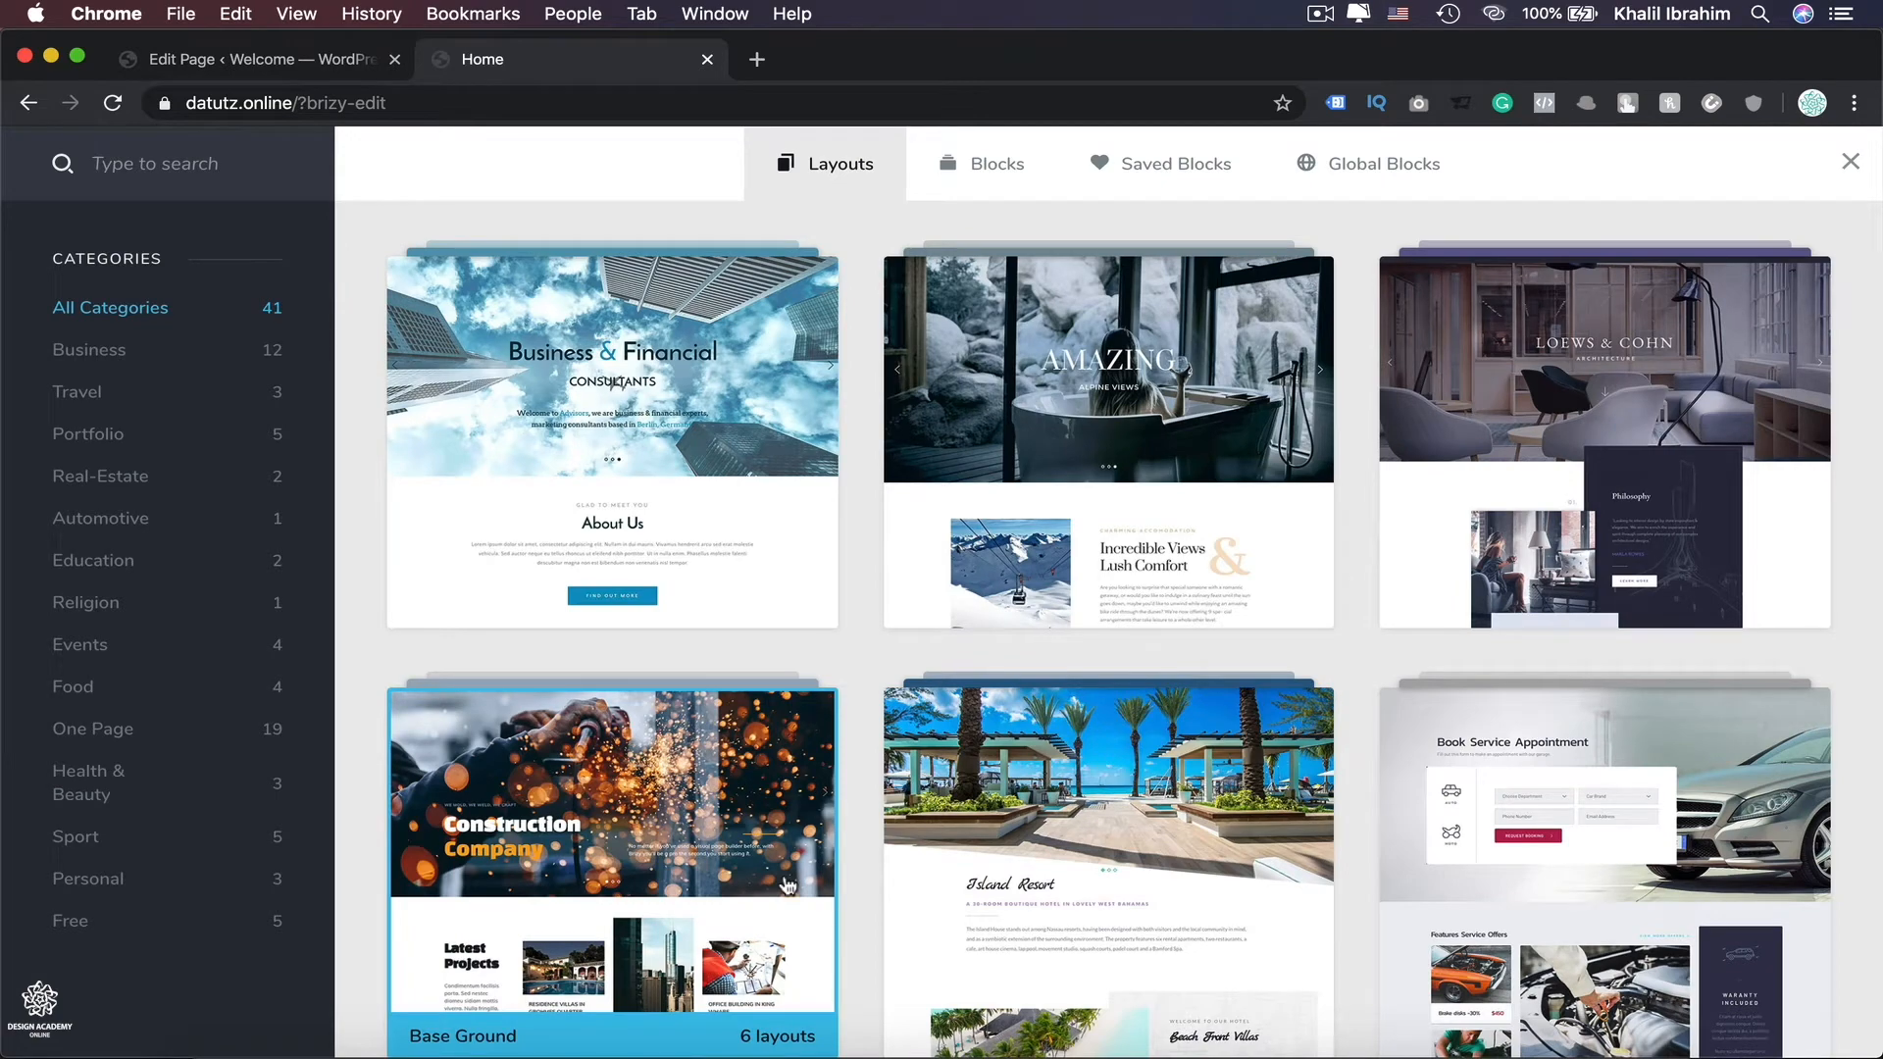
pyautogui.scroll(-10, 787, 885)
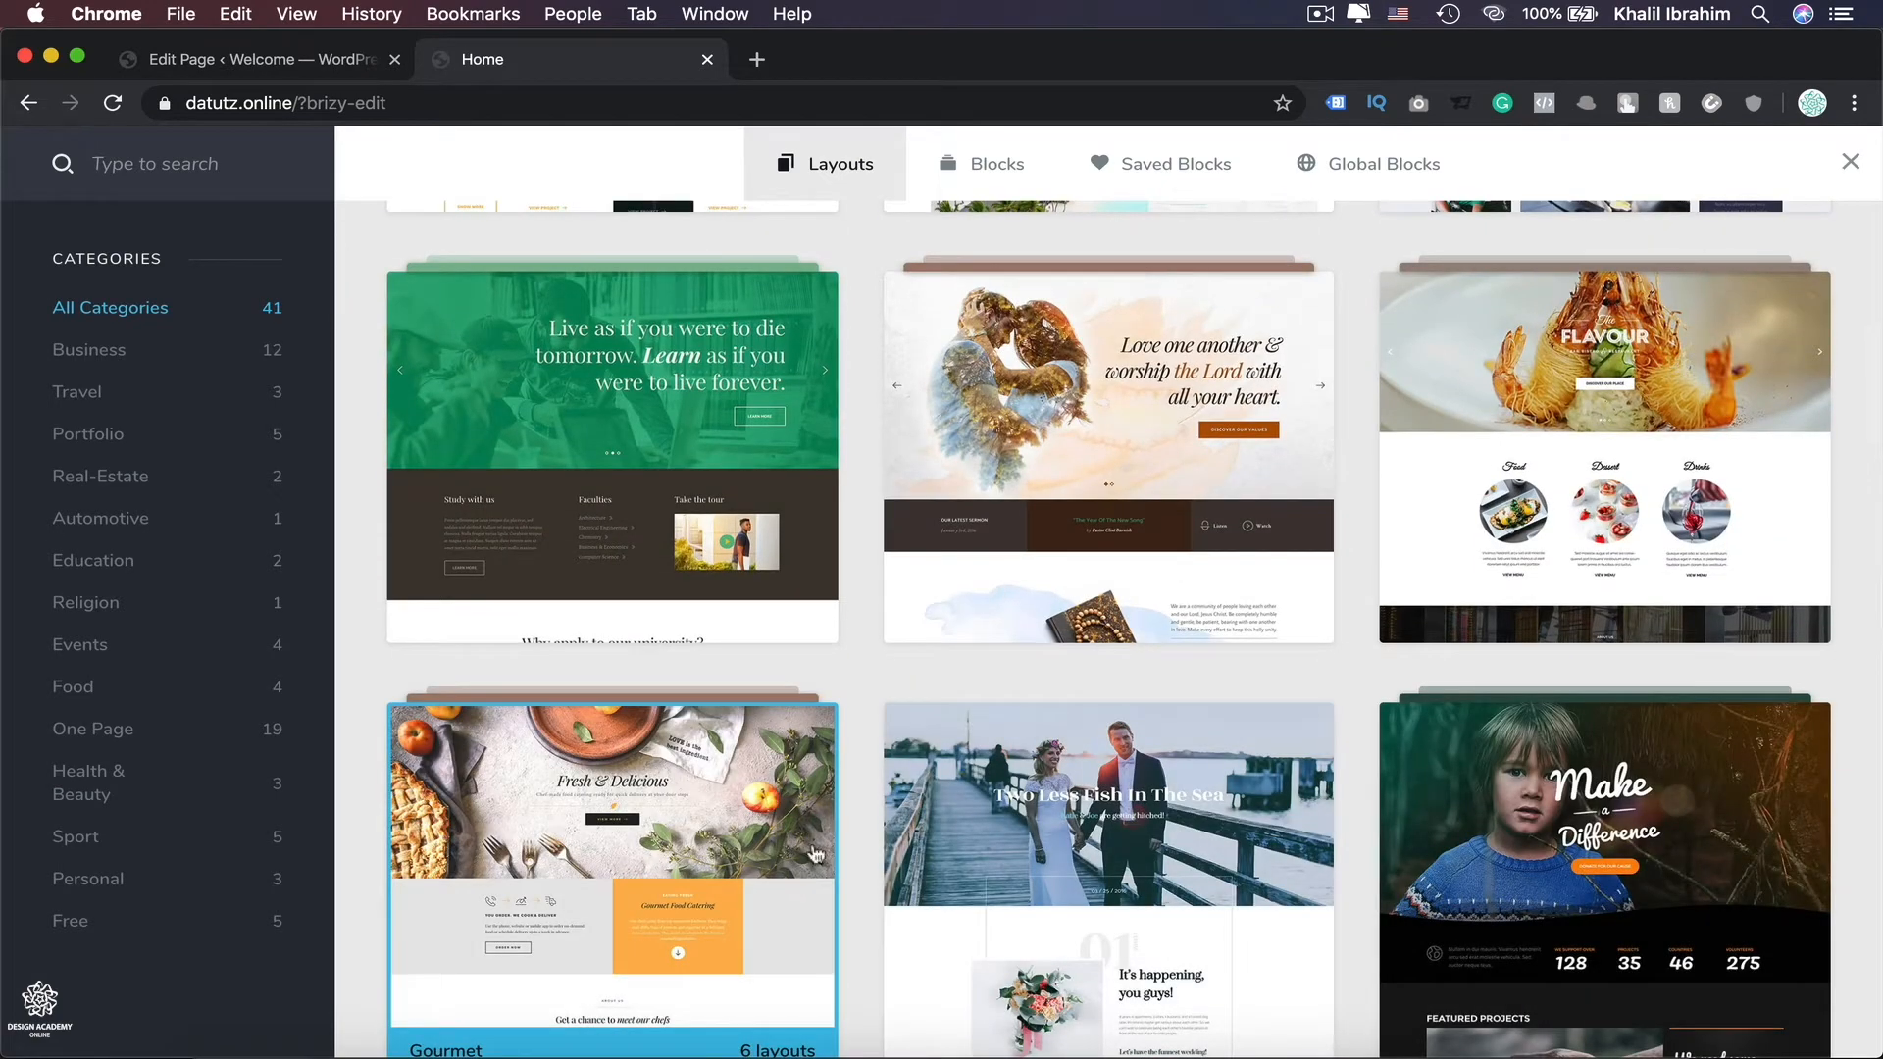
pyautogui.scroll(-5, 1072, 883)
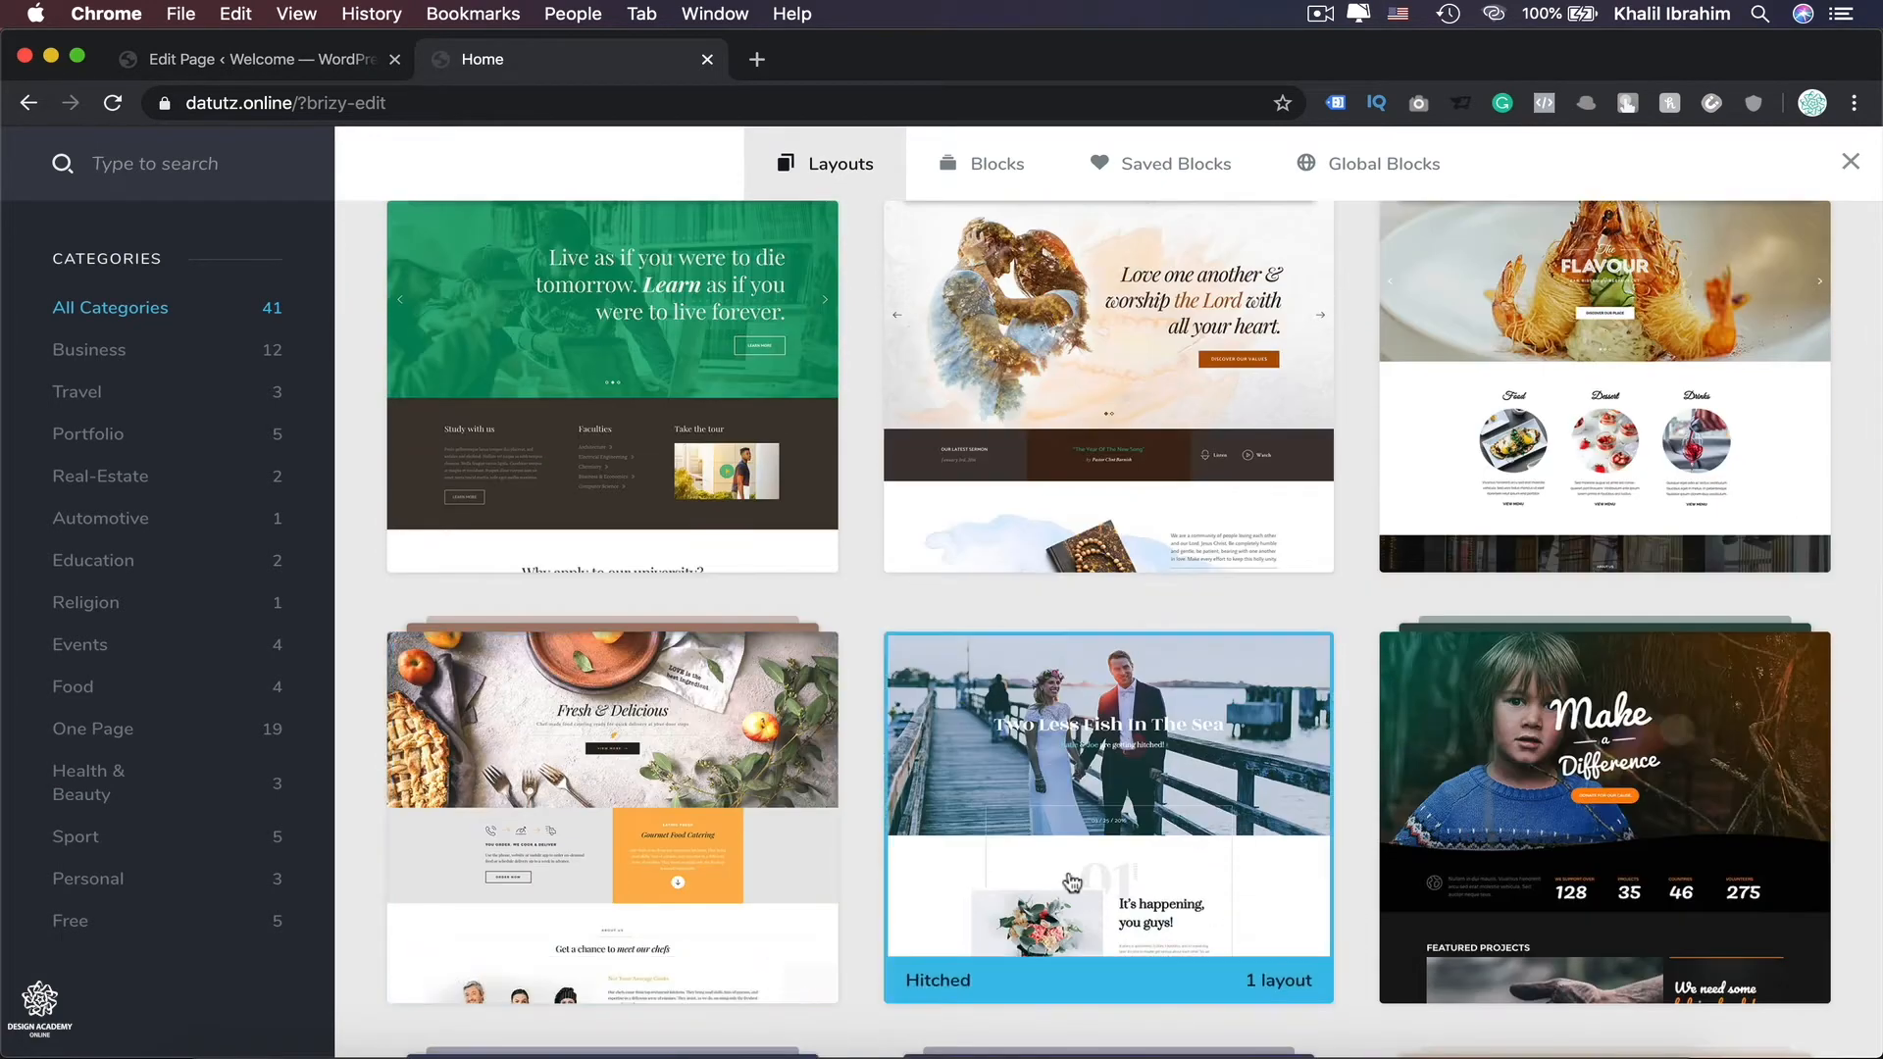
pyautogui.click(750, 789)
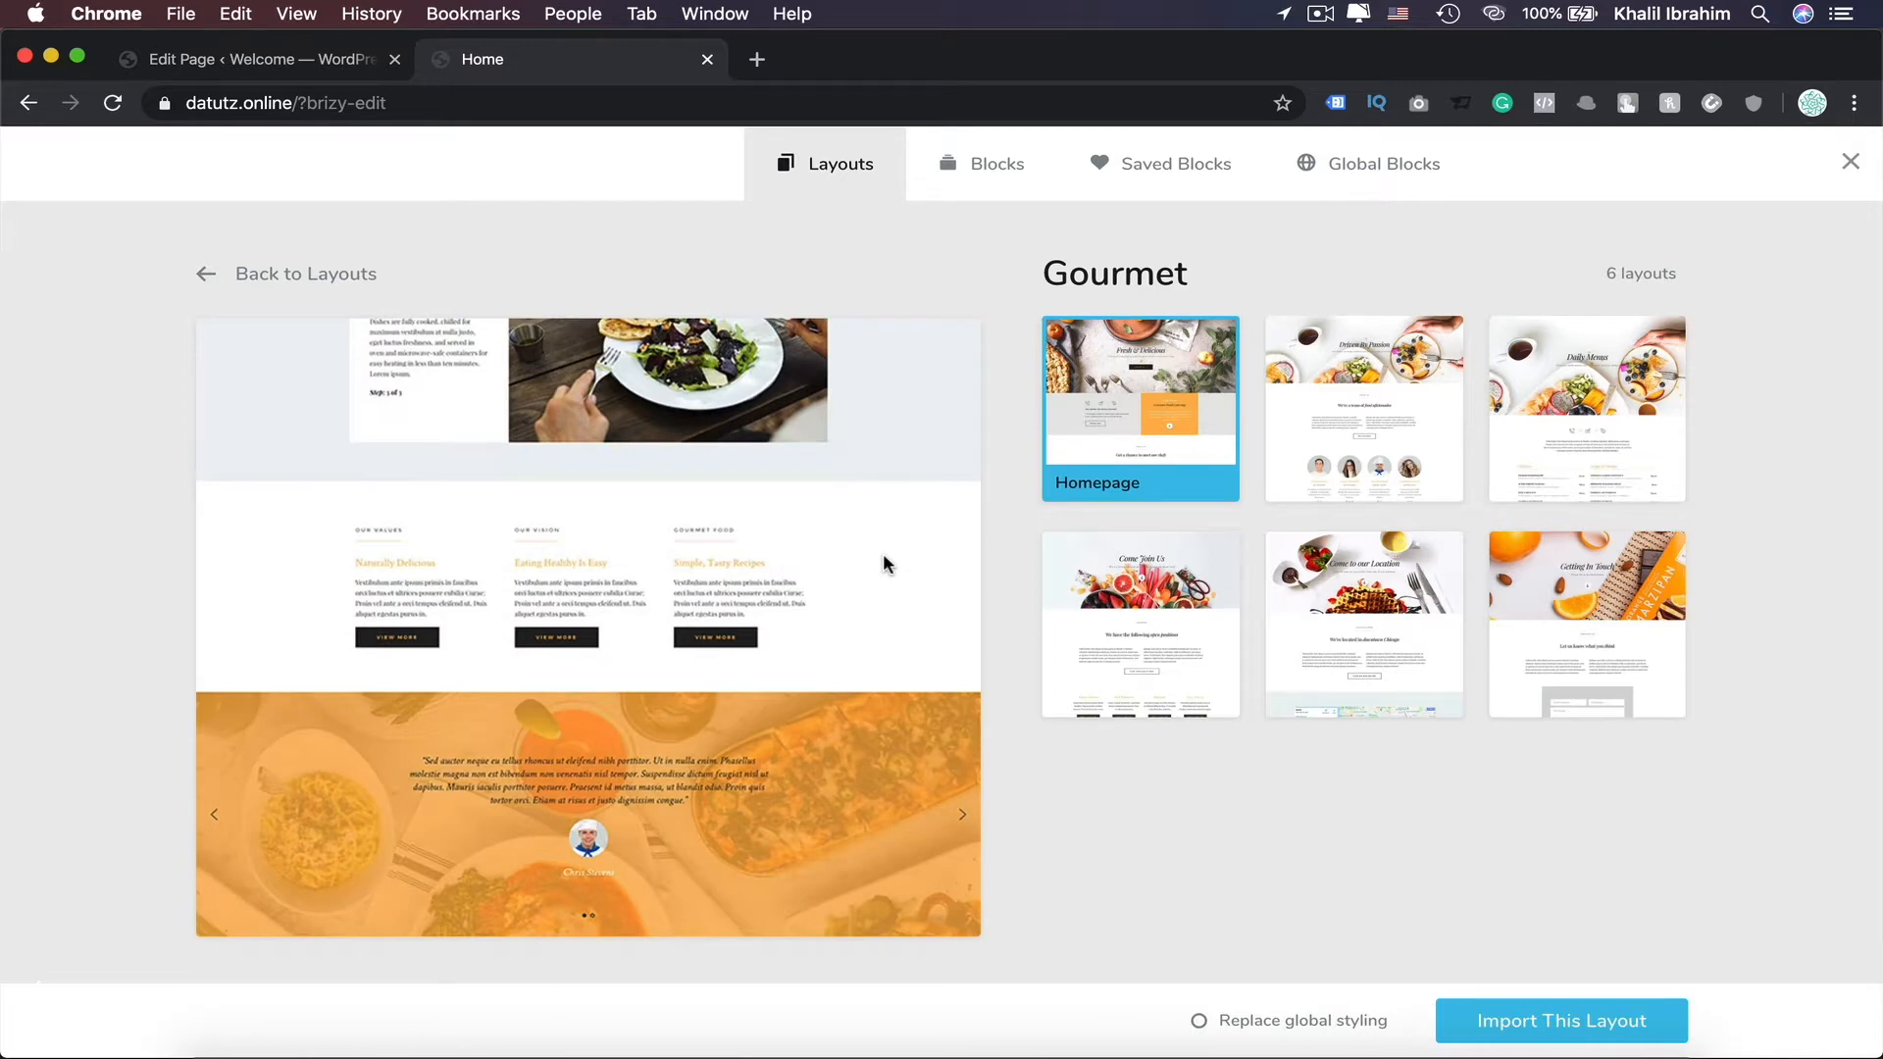
# Preview the About and Menu layouts of the Gourmet pack and import the Menu layout into the page.
pyautogui.click(1358, 409)
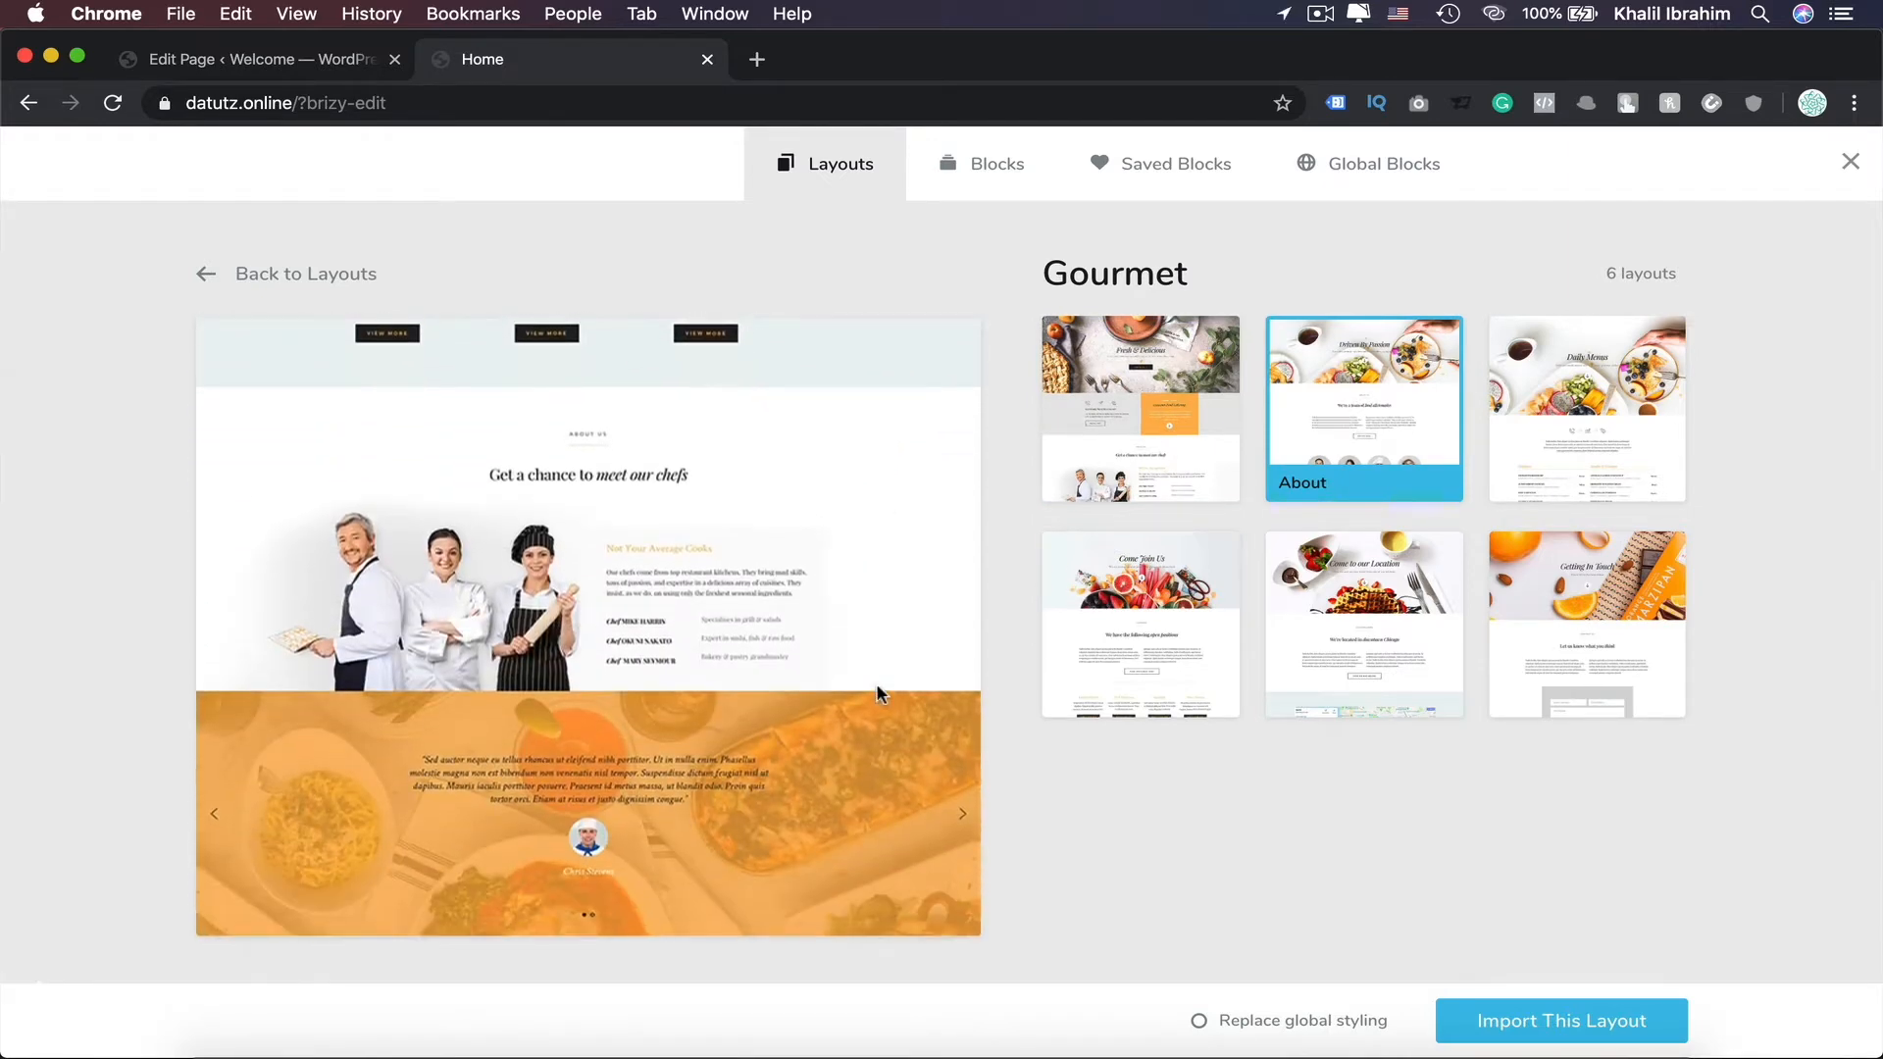
pyautogui.click(1575, 397)
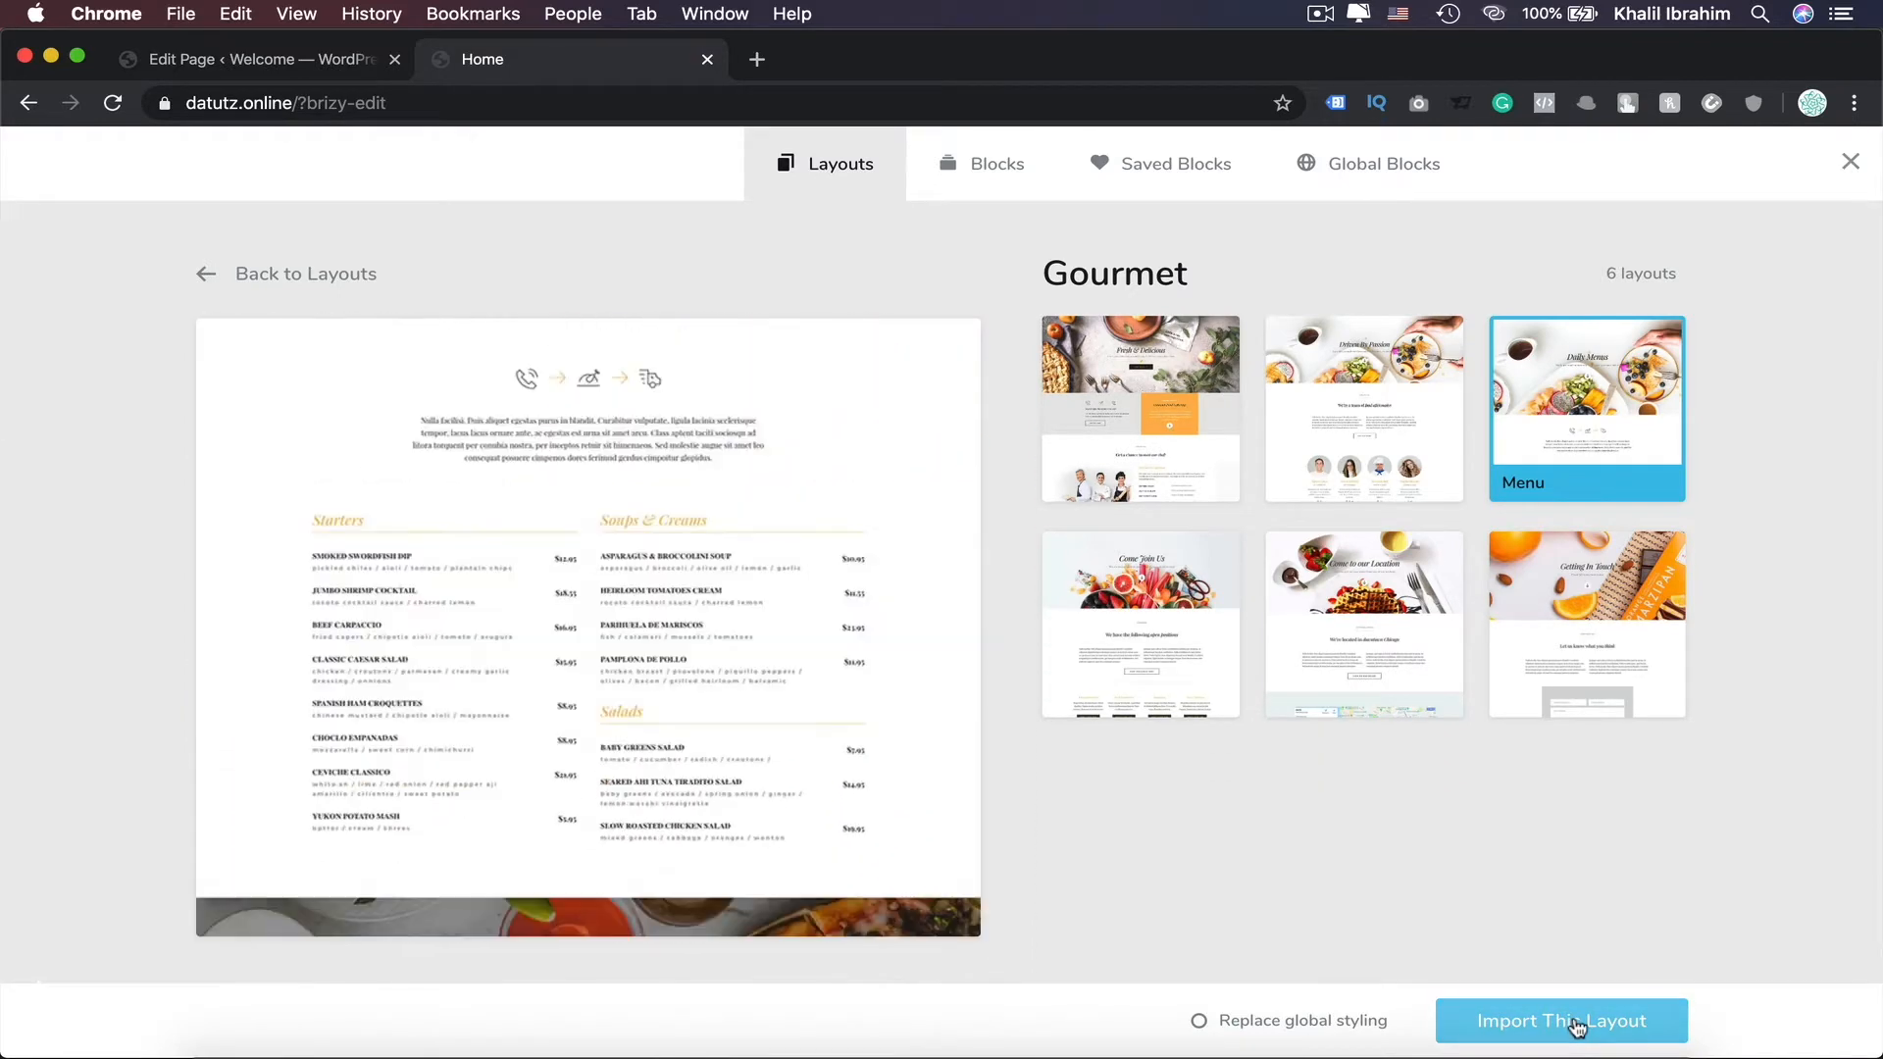
pyautogui.click(1575, 1022)
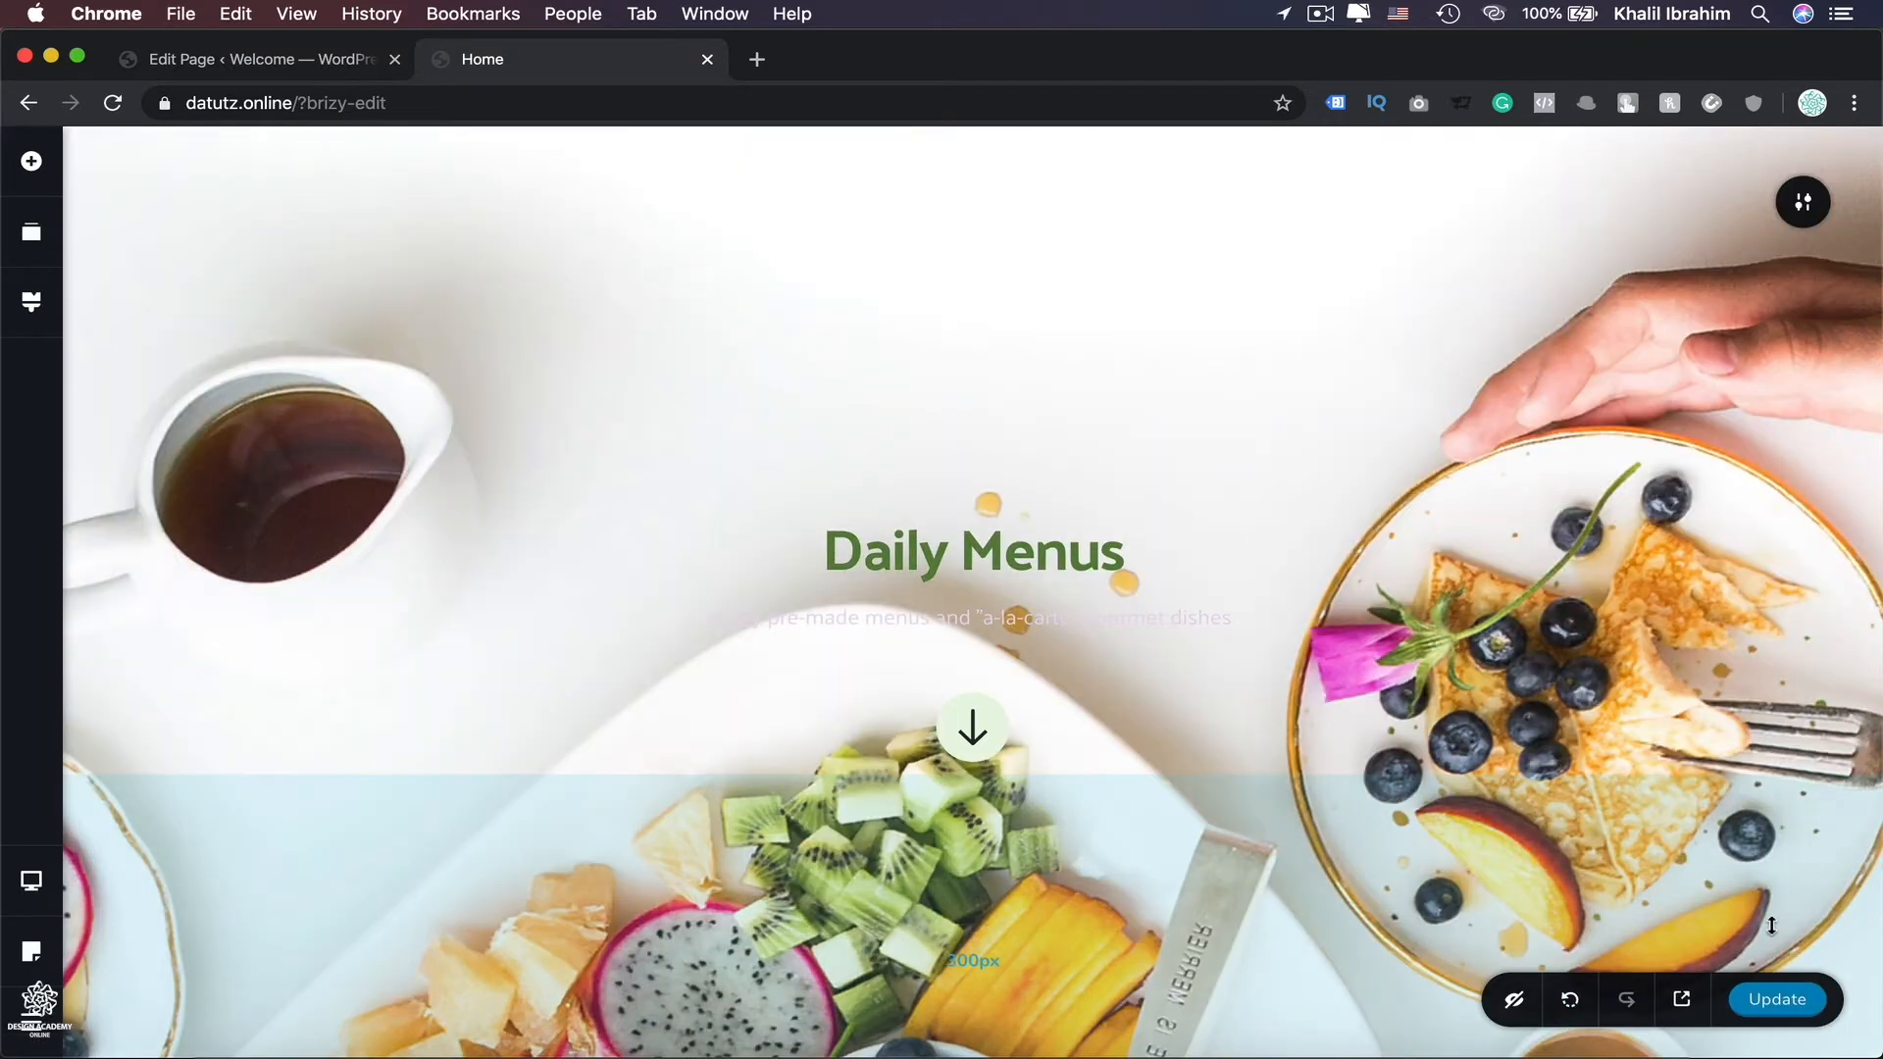
# Look through the imported menu page from the Daily Menus header to the testimonial section.
pyautogui.scroll(-15, 1771, 924)
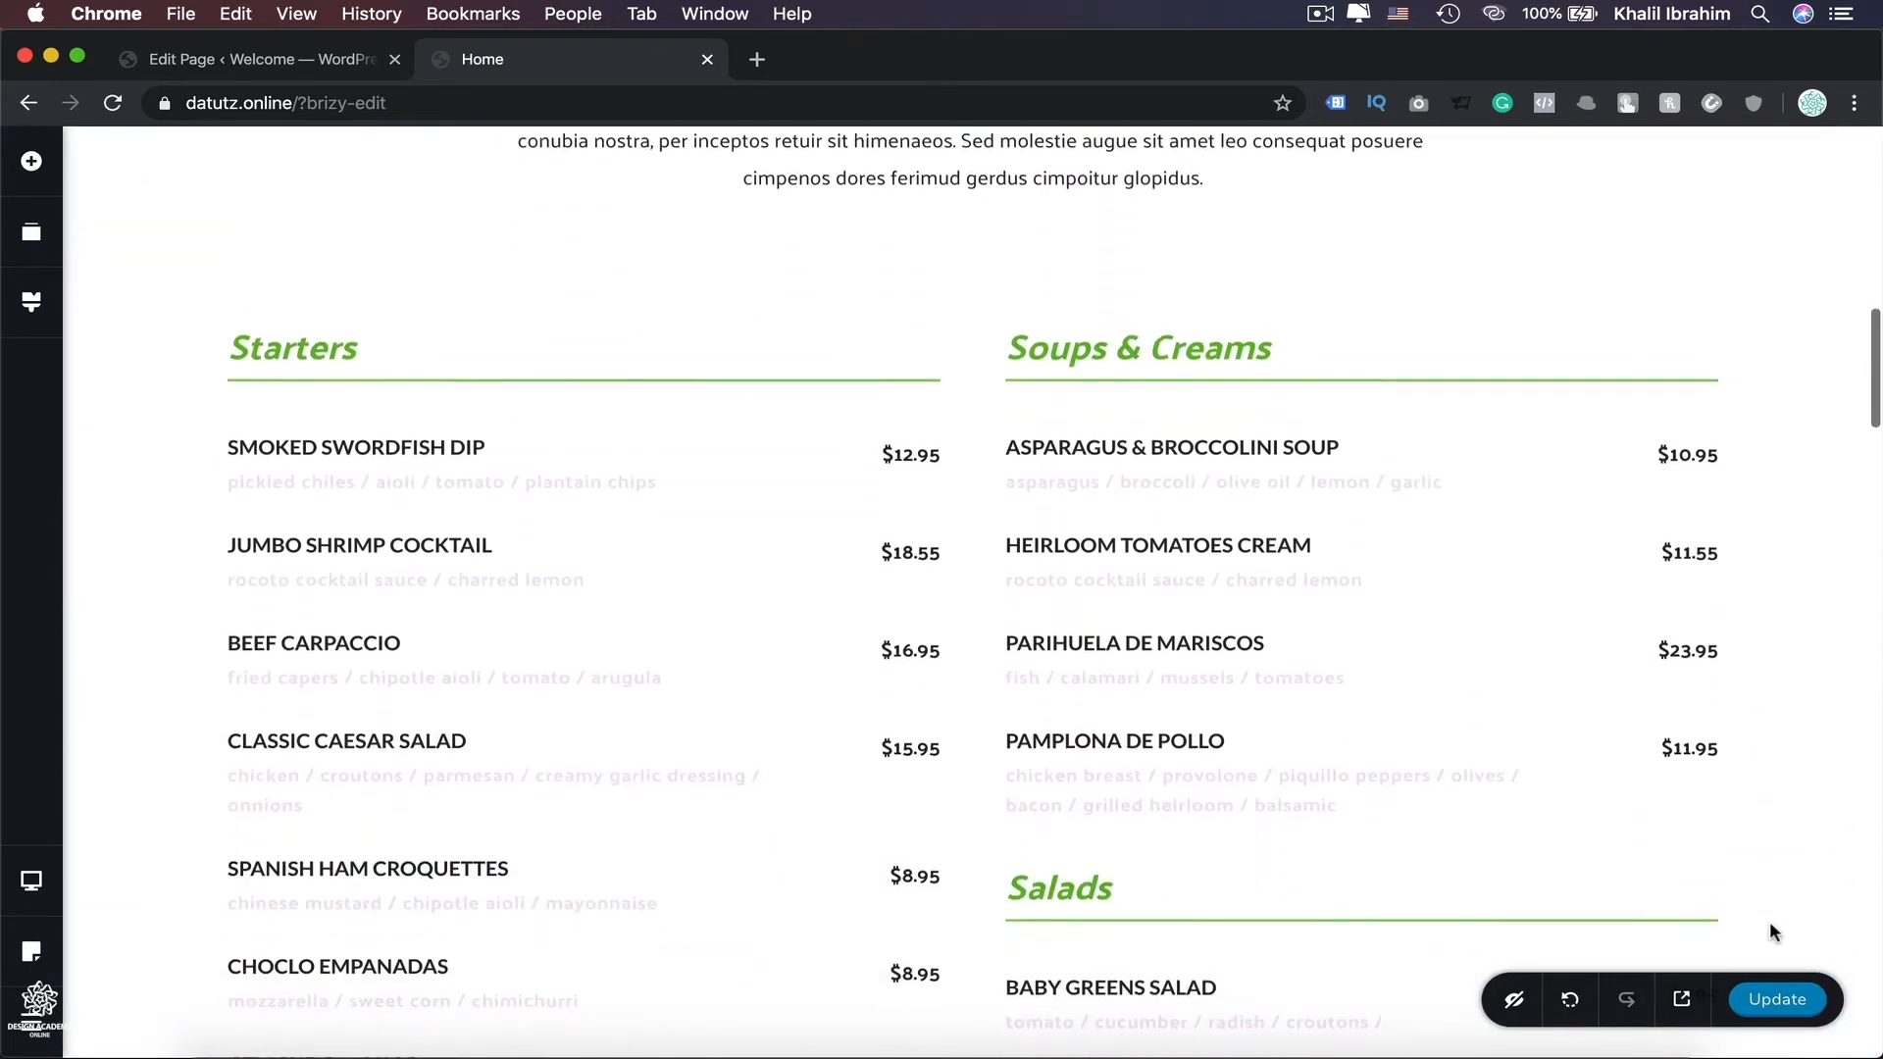
pyautogui.scroll(-15, 1769, 920)
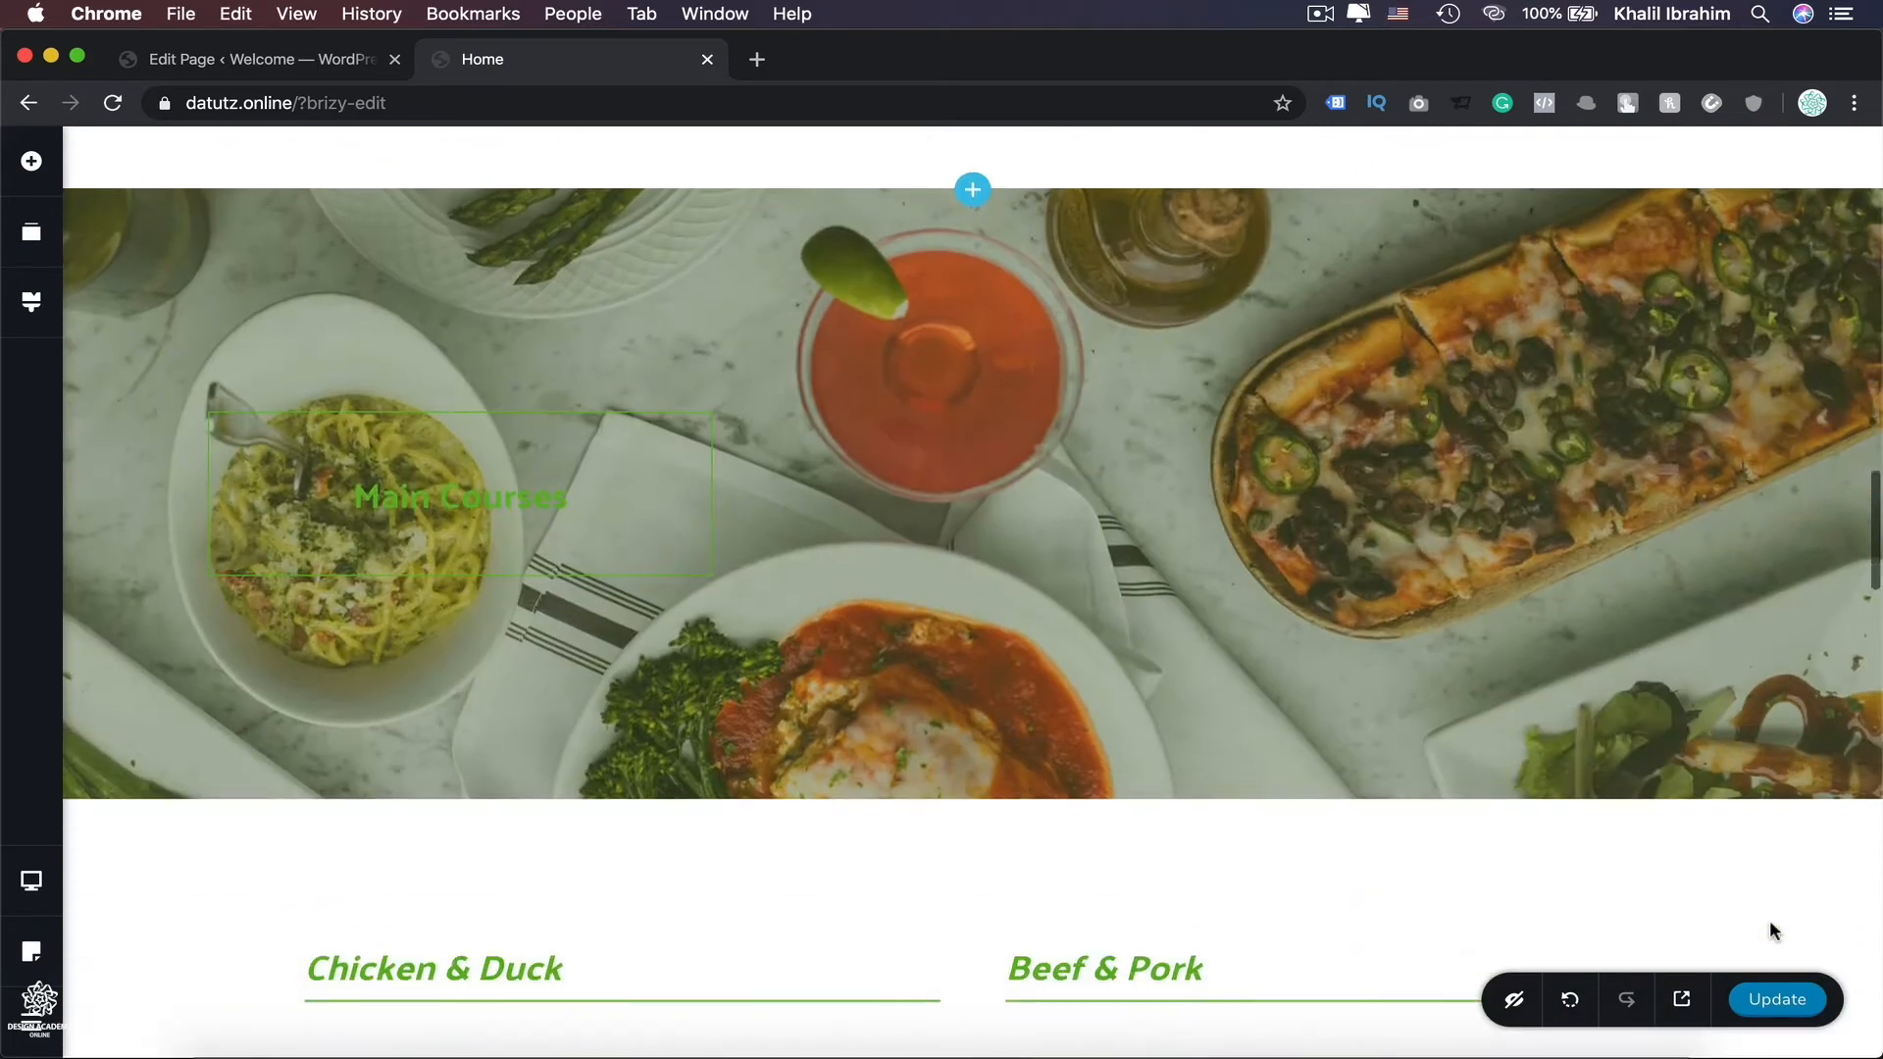
pyautogui.scroll(-15, 1771, 924)
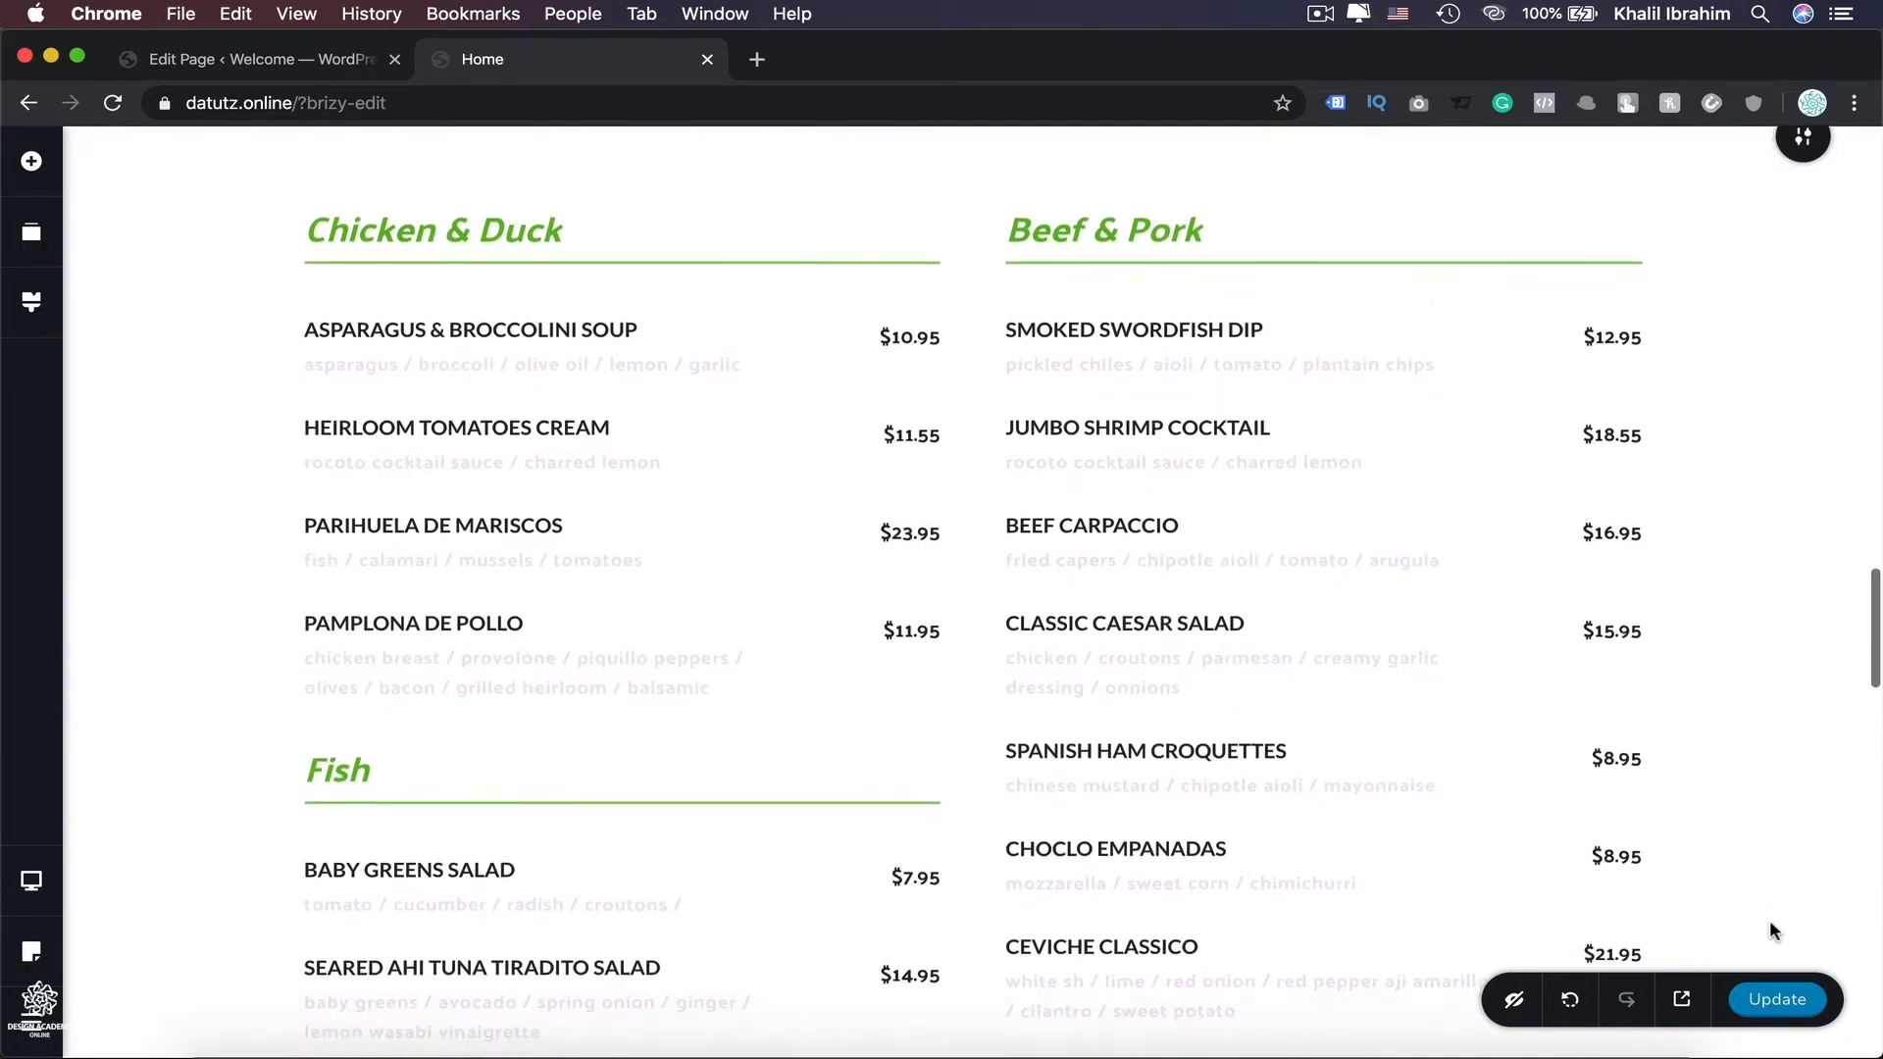
pyautogui.scroll(-2, 1771, 931)
pyautogui.scroll(3, 1771, 931)
pyautogui.scroll(-15, 1771, 932)
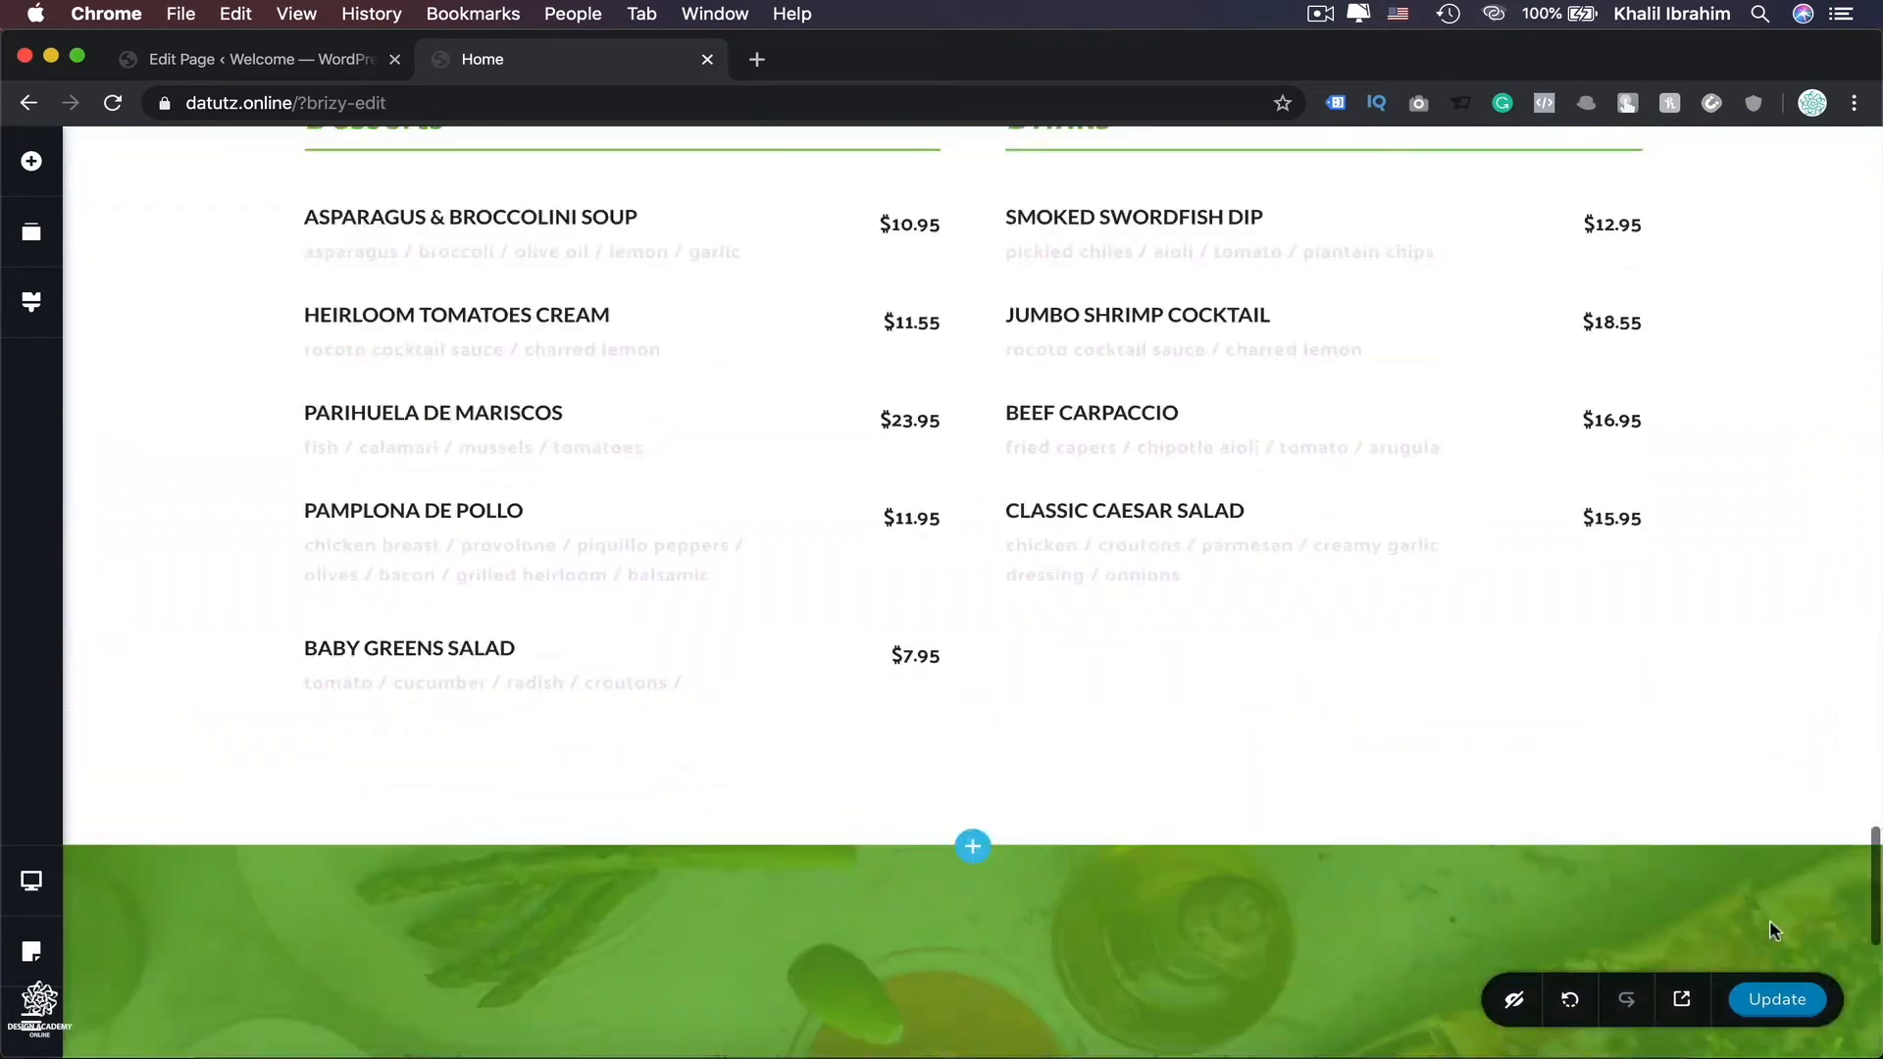
pyautogui.scroll(-3, 1771, 923)
pyautogui.scroll(7, 1771, 924)
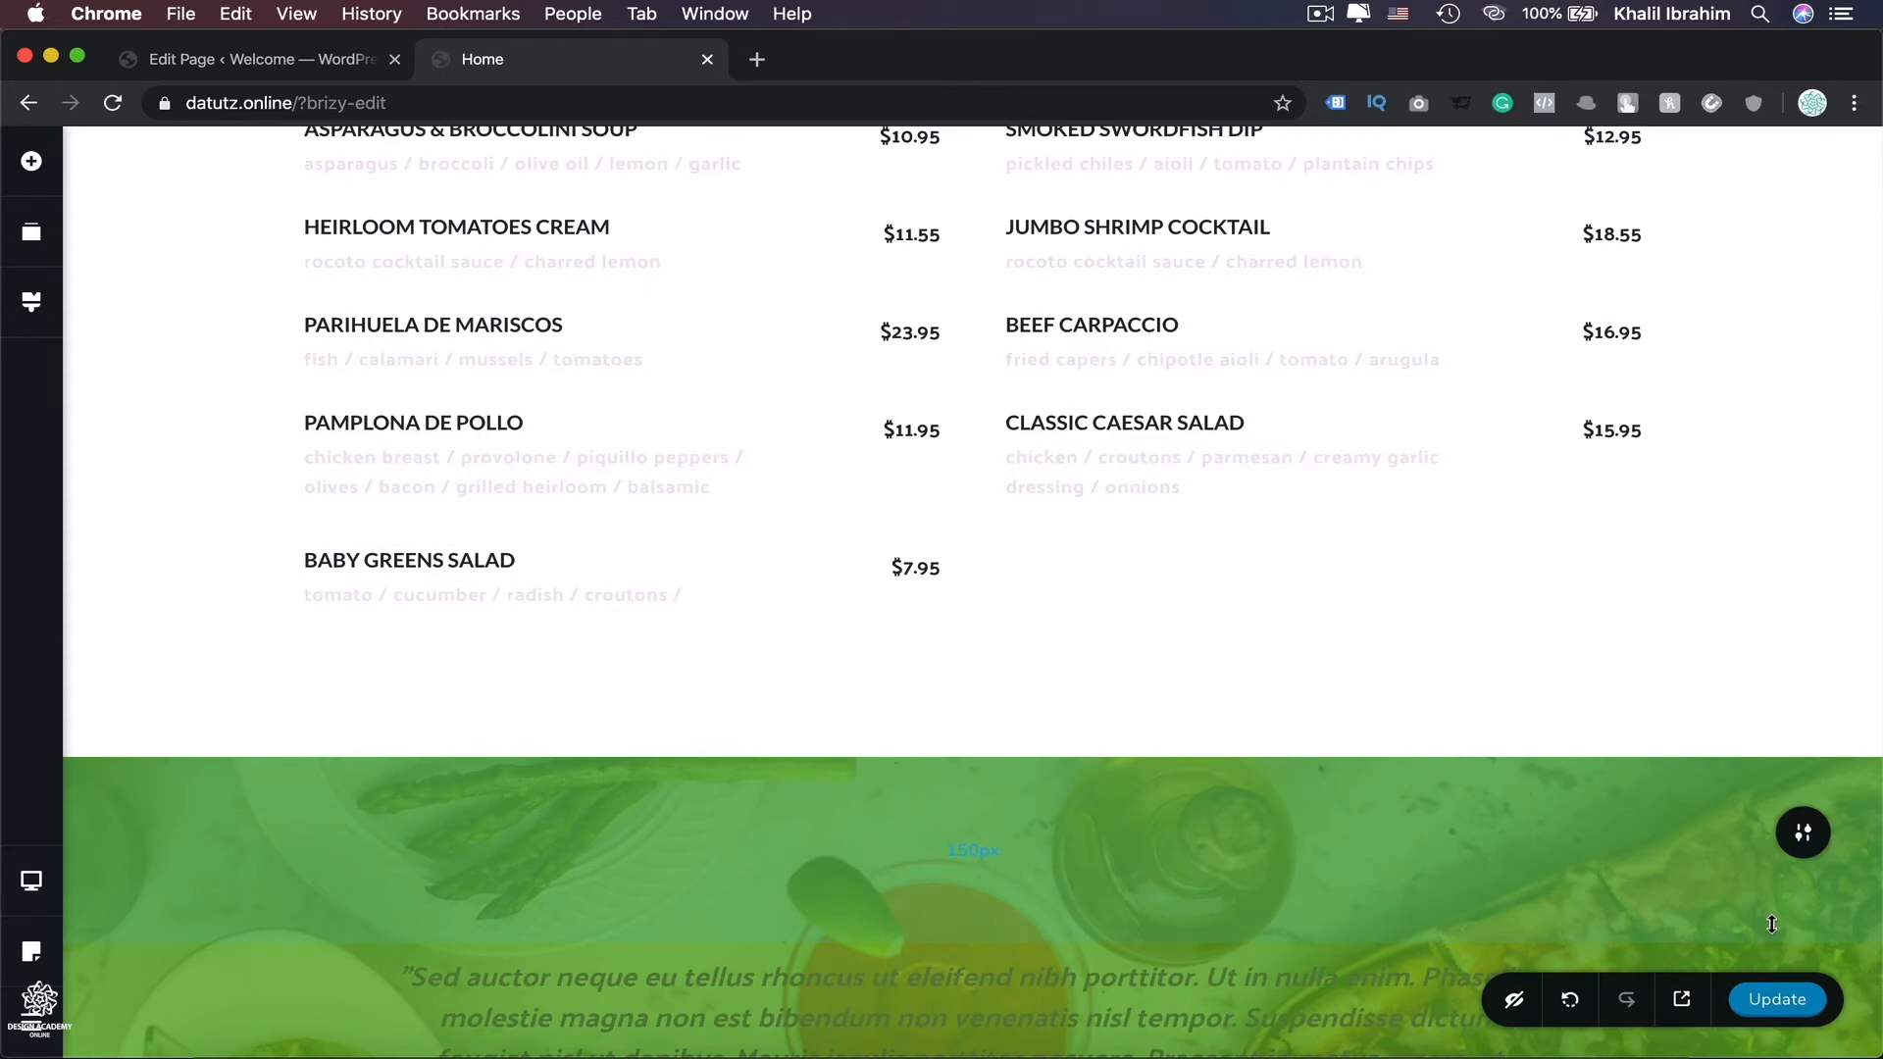
# Switch the page's global style to Overpass.
pyautogui.click(31, 301)
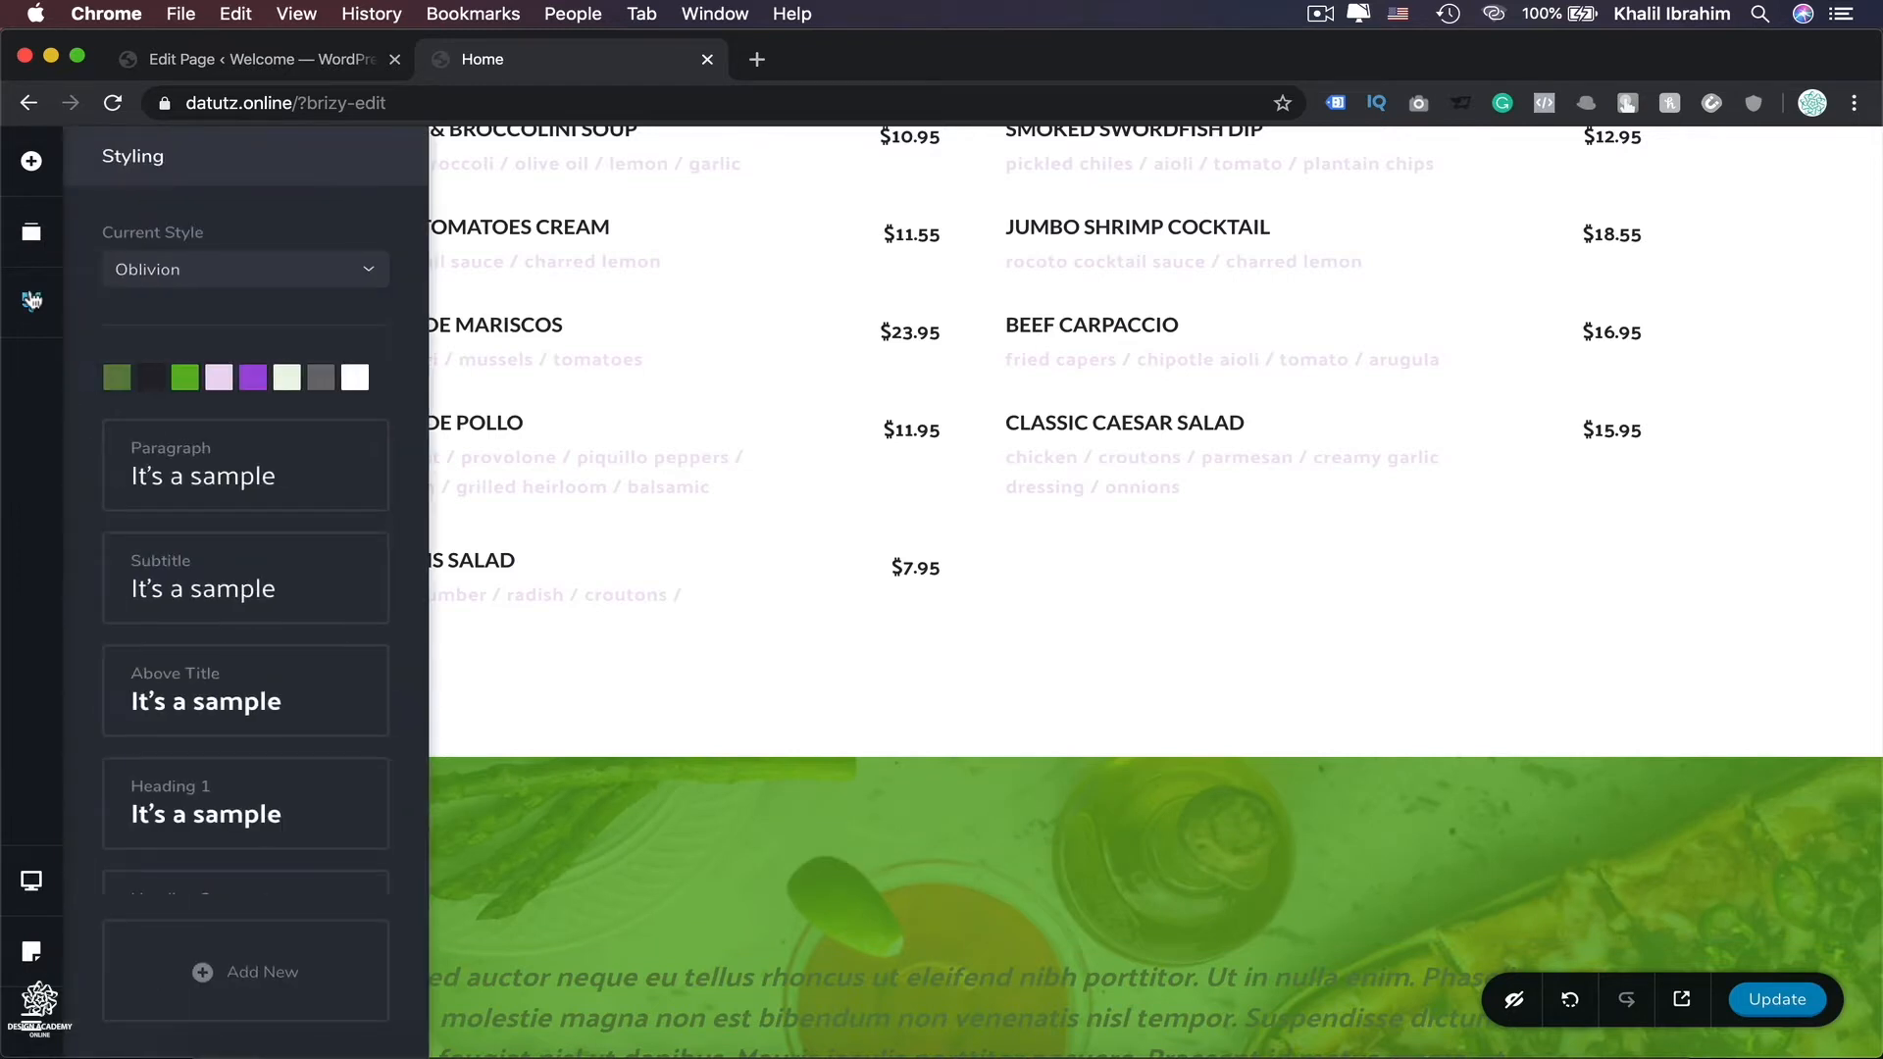
pyautogui.click(366, 275)
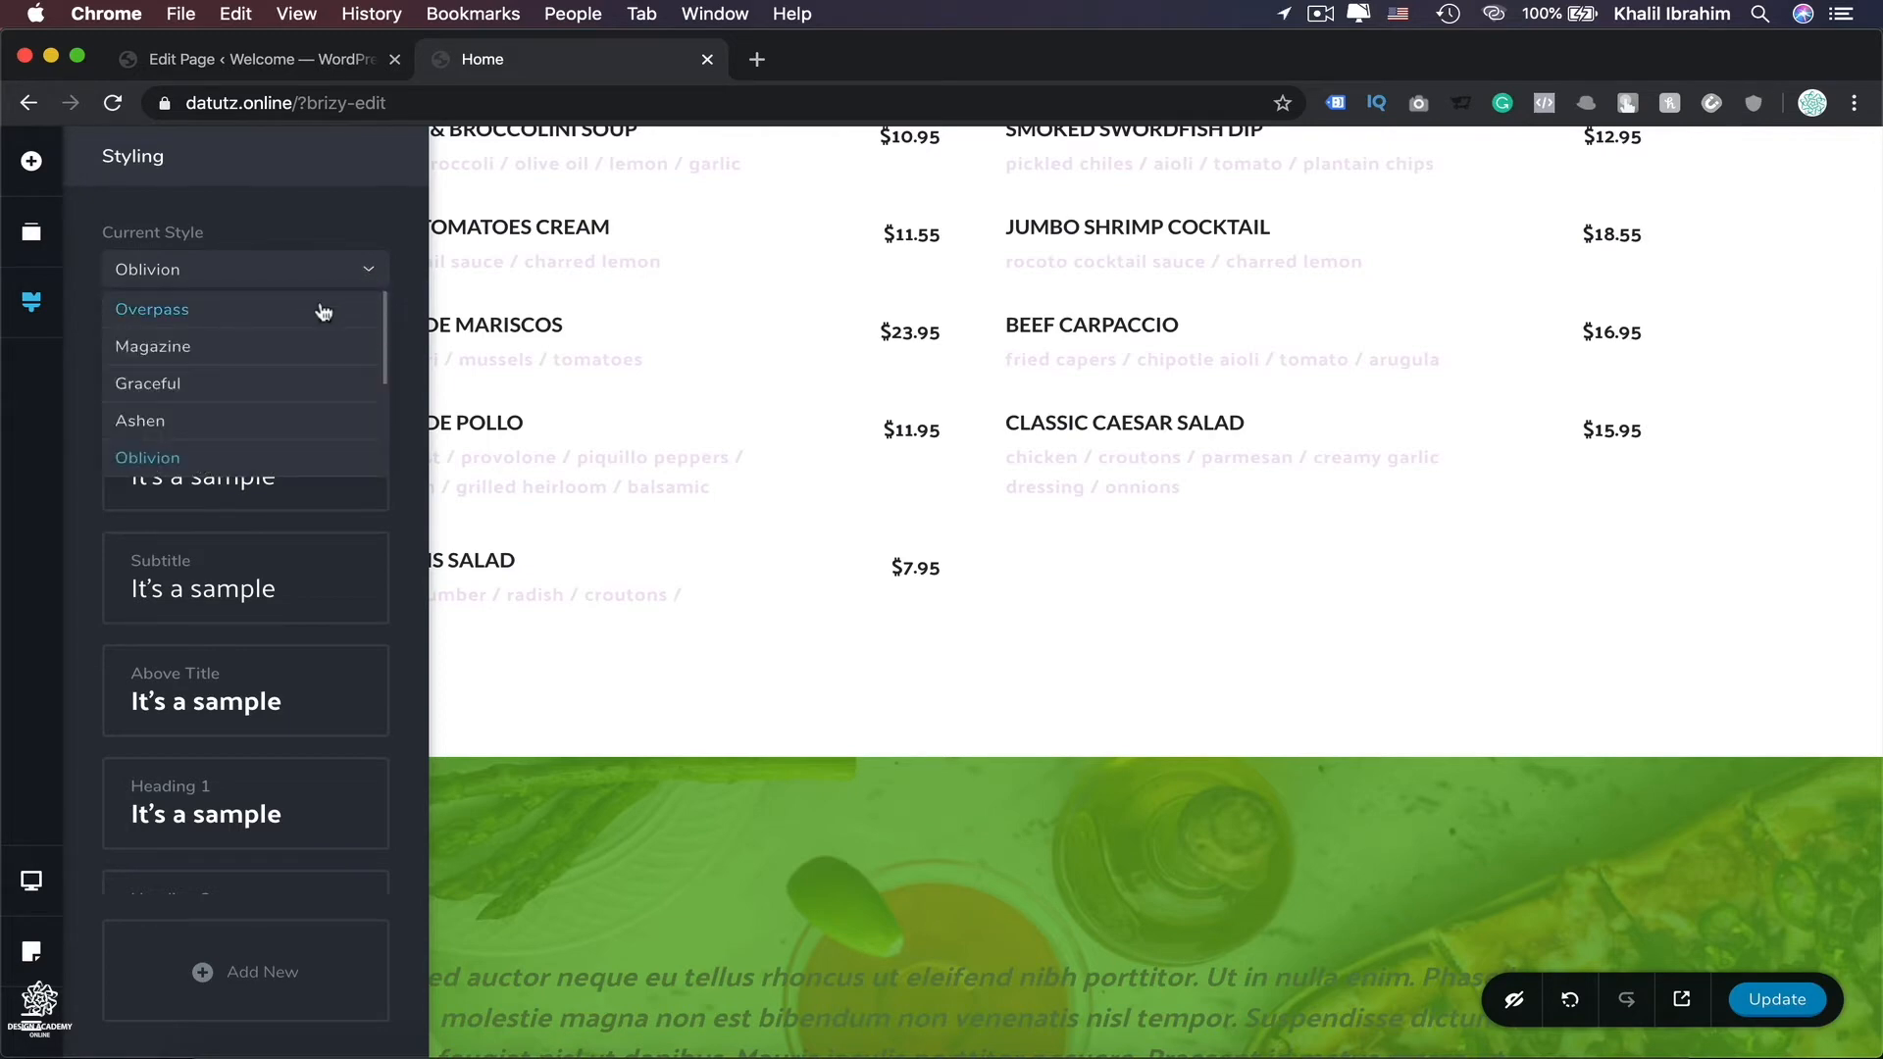
pyautogui.click(324, 310)
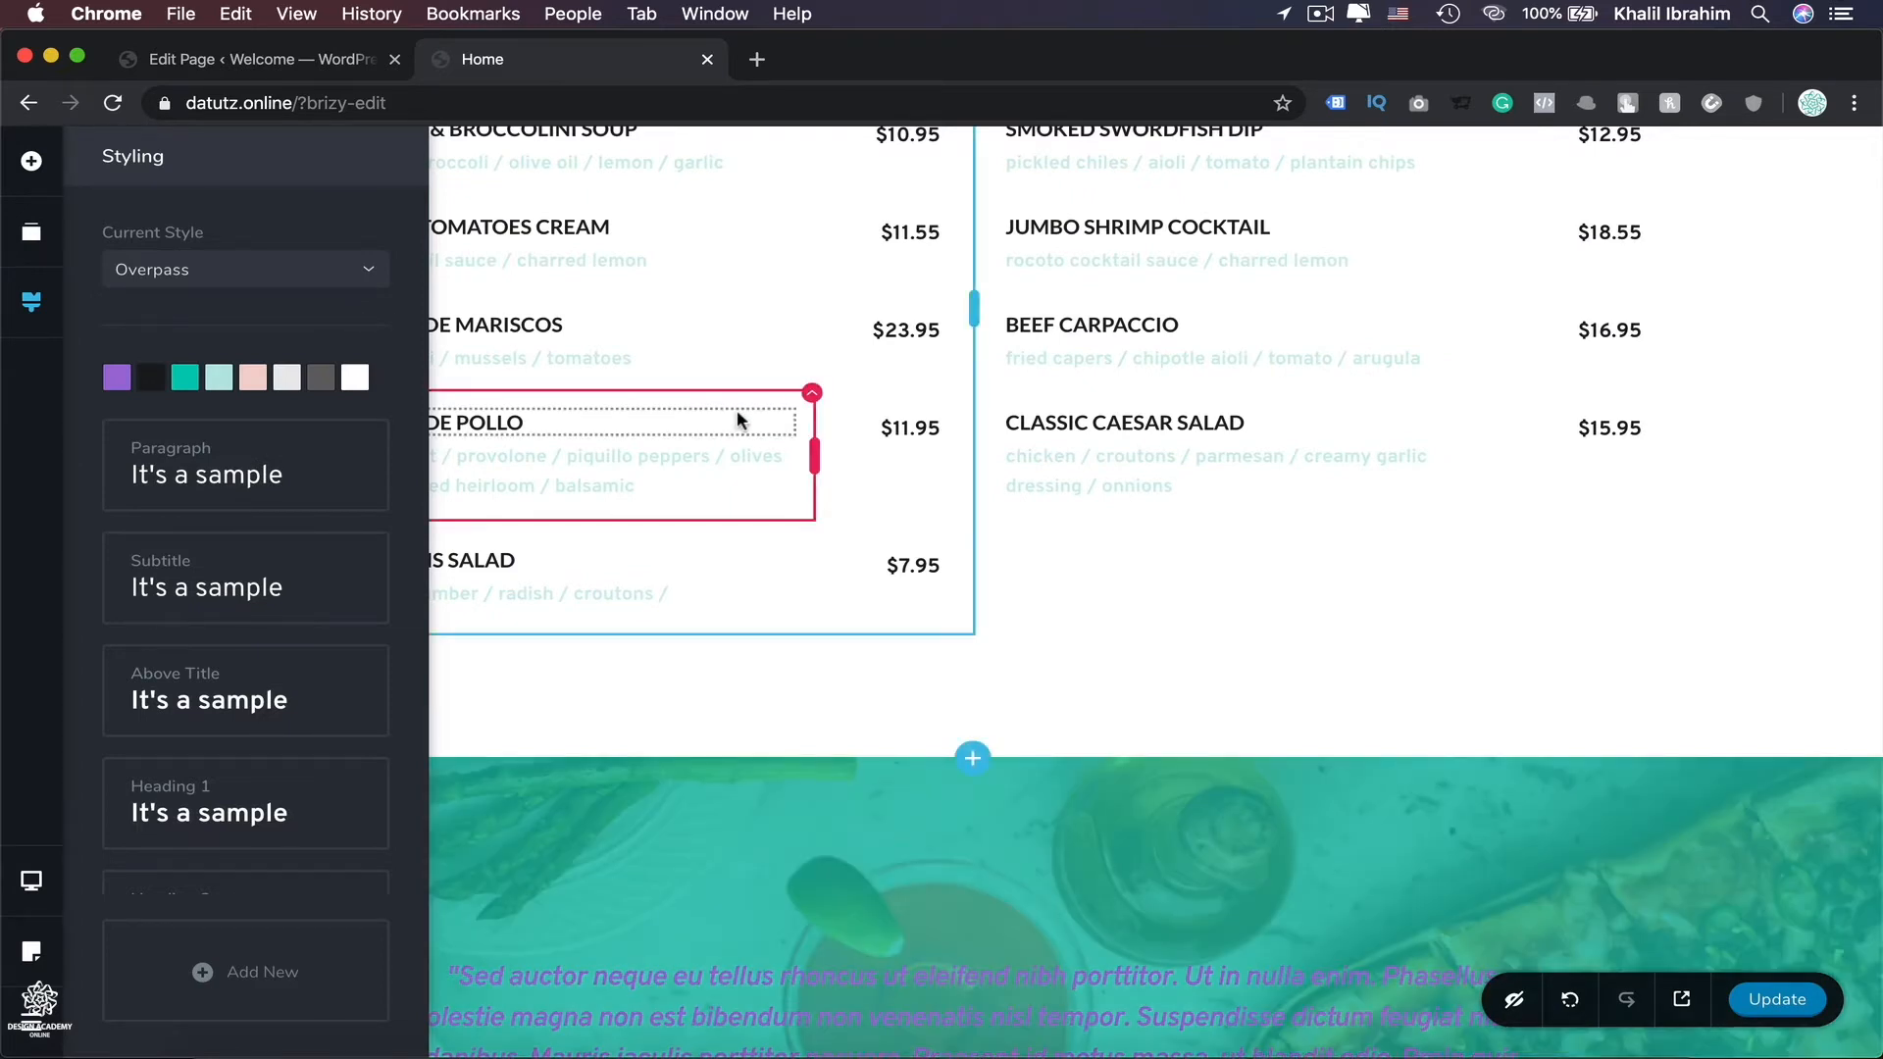
# Examine how the Overpass style is applied to headings, icons, menu items and image overlays across the whole page.
pyautogui.scroll(20, 737, 419)
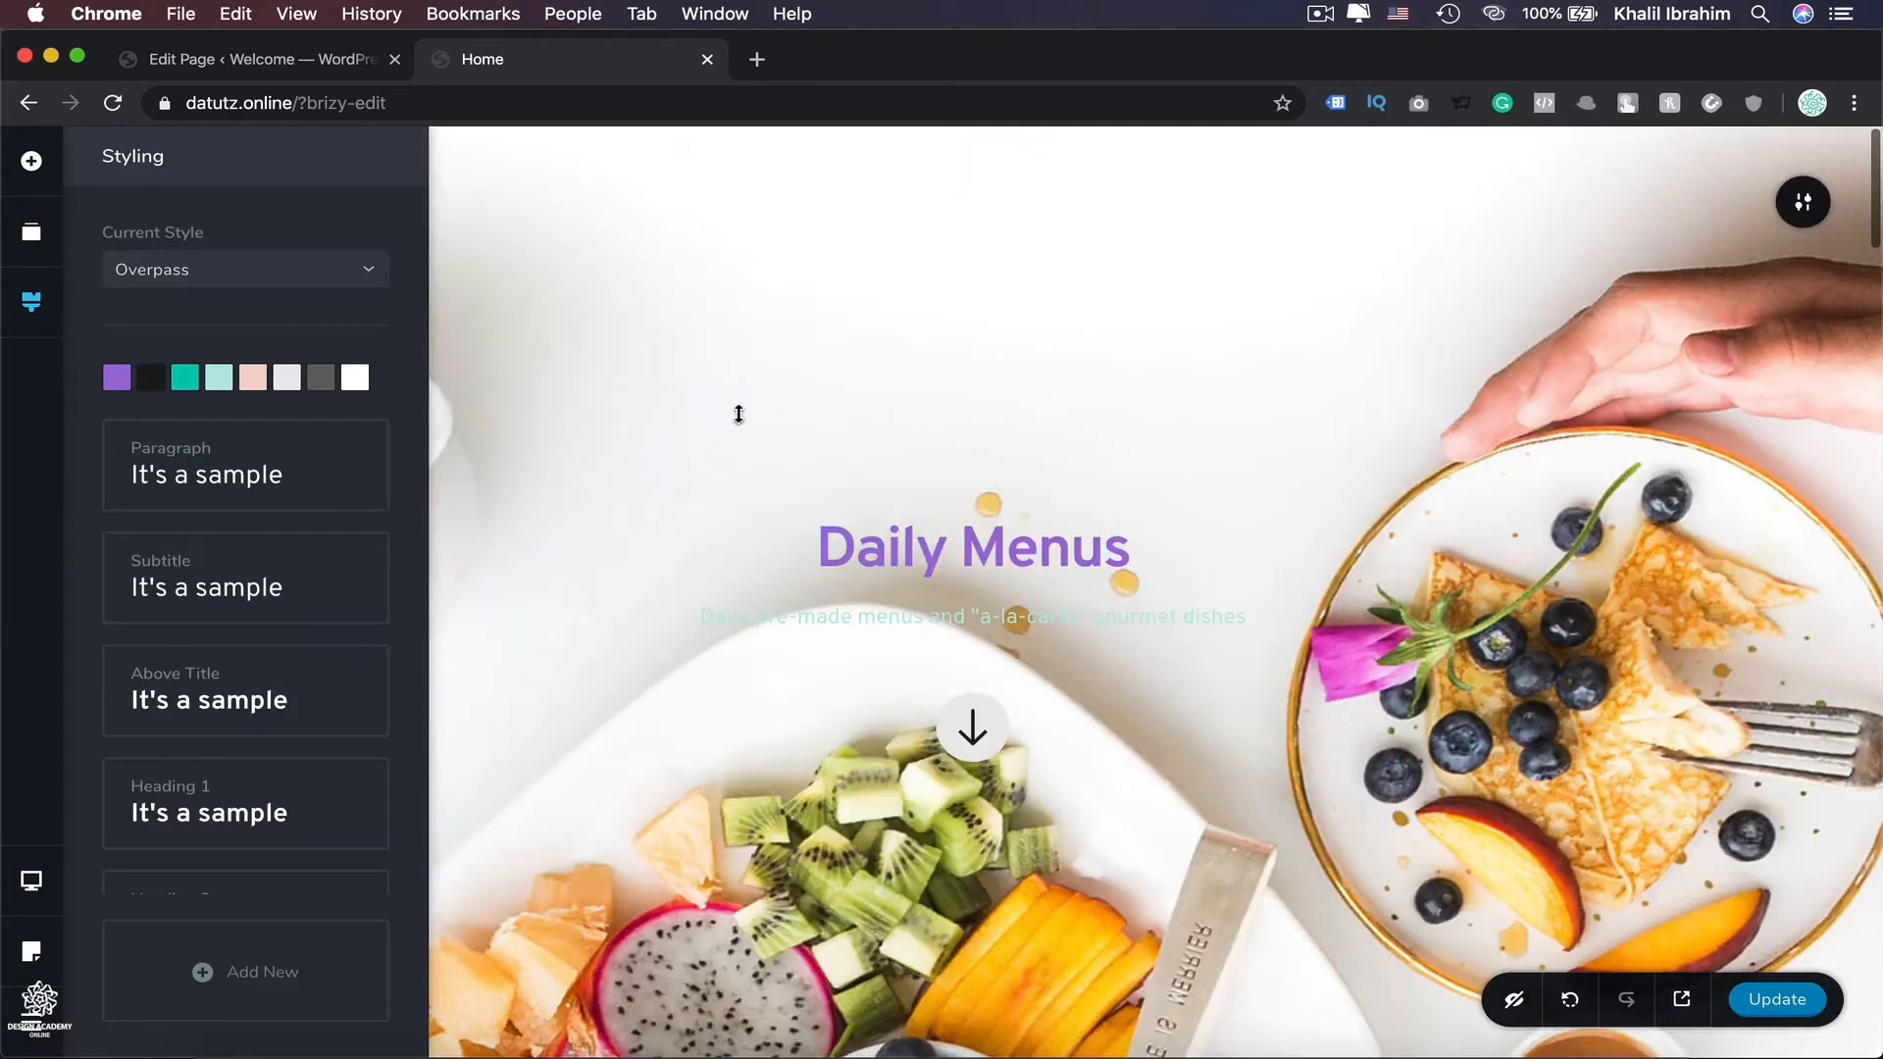
pyautogui.scroll(-8, 647, 711)
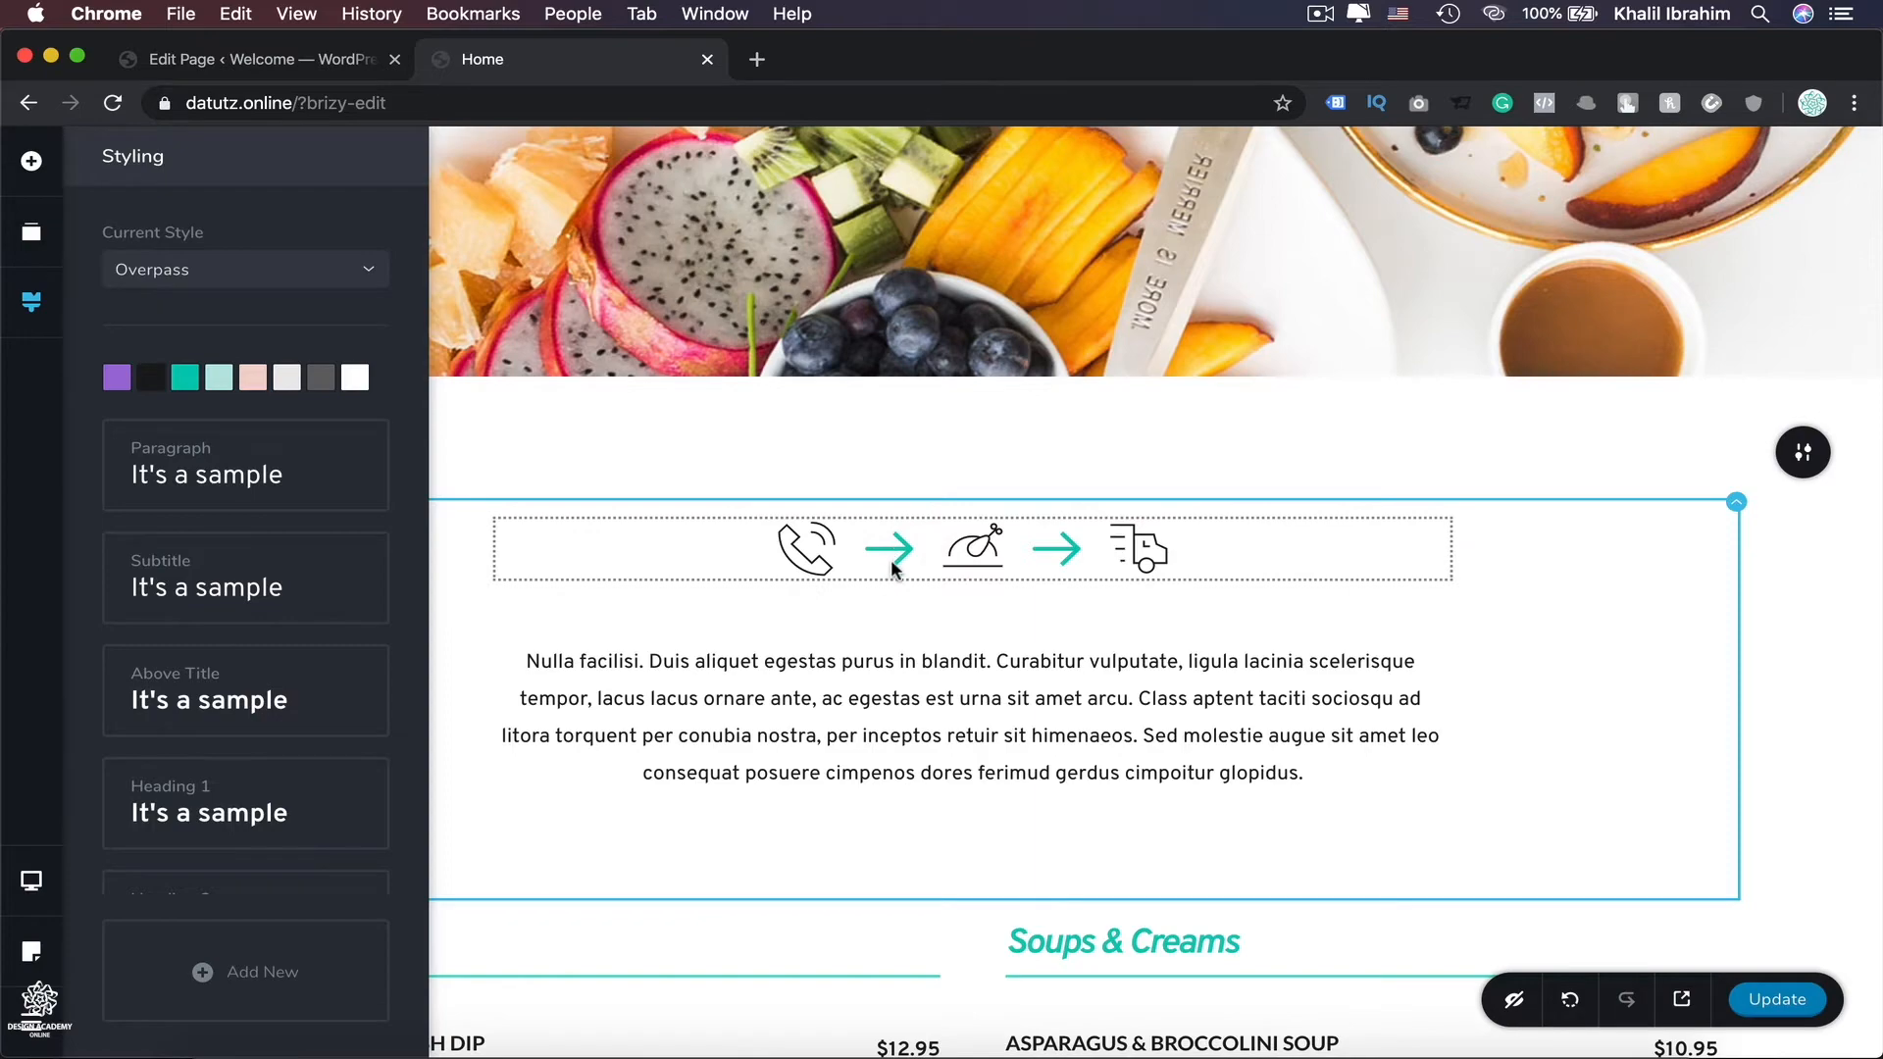
pyautogui.scroll(-15, 891, 567)
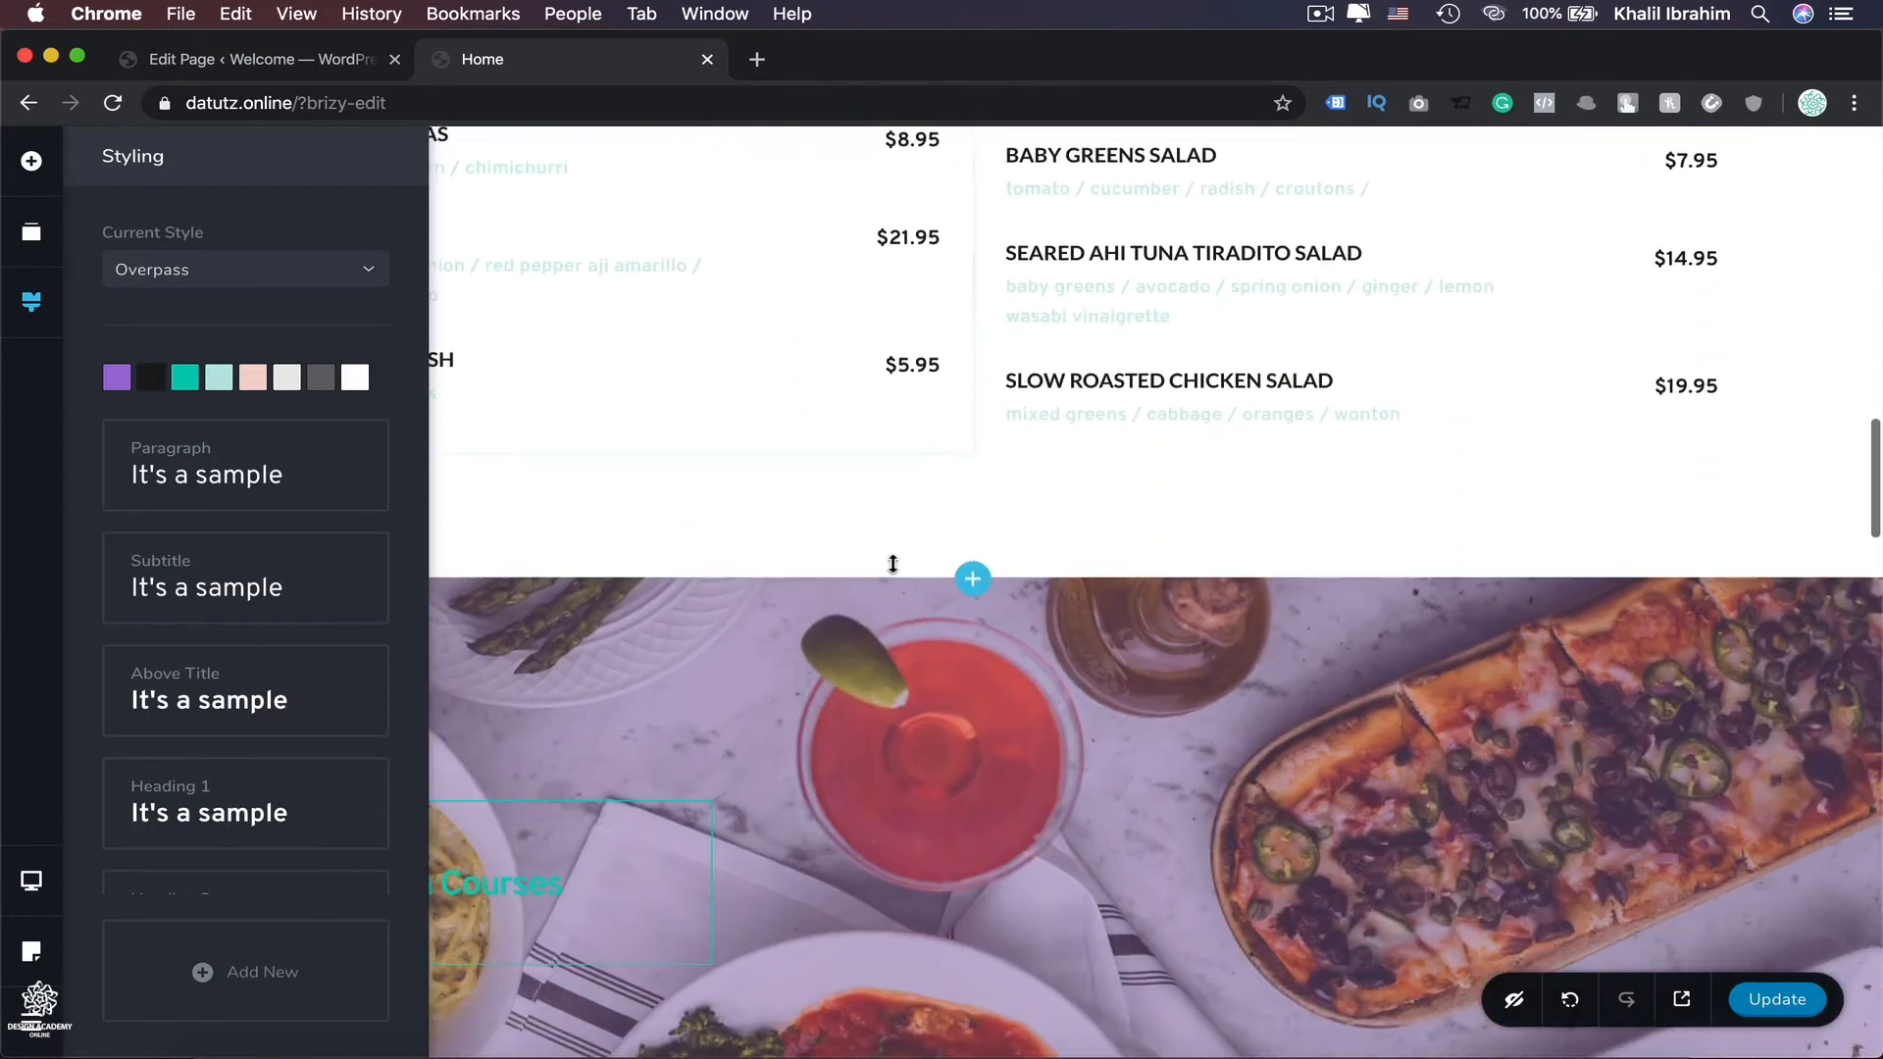
pyautogui.scroll(-20, 1049, 547)
pyautogui.scroll(5, 1050, 547)
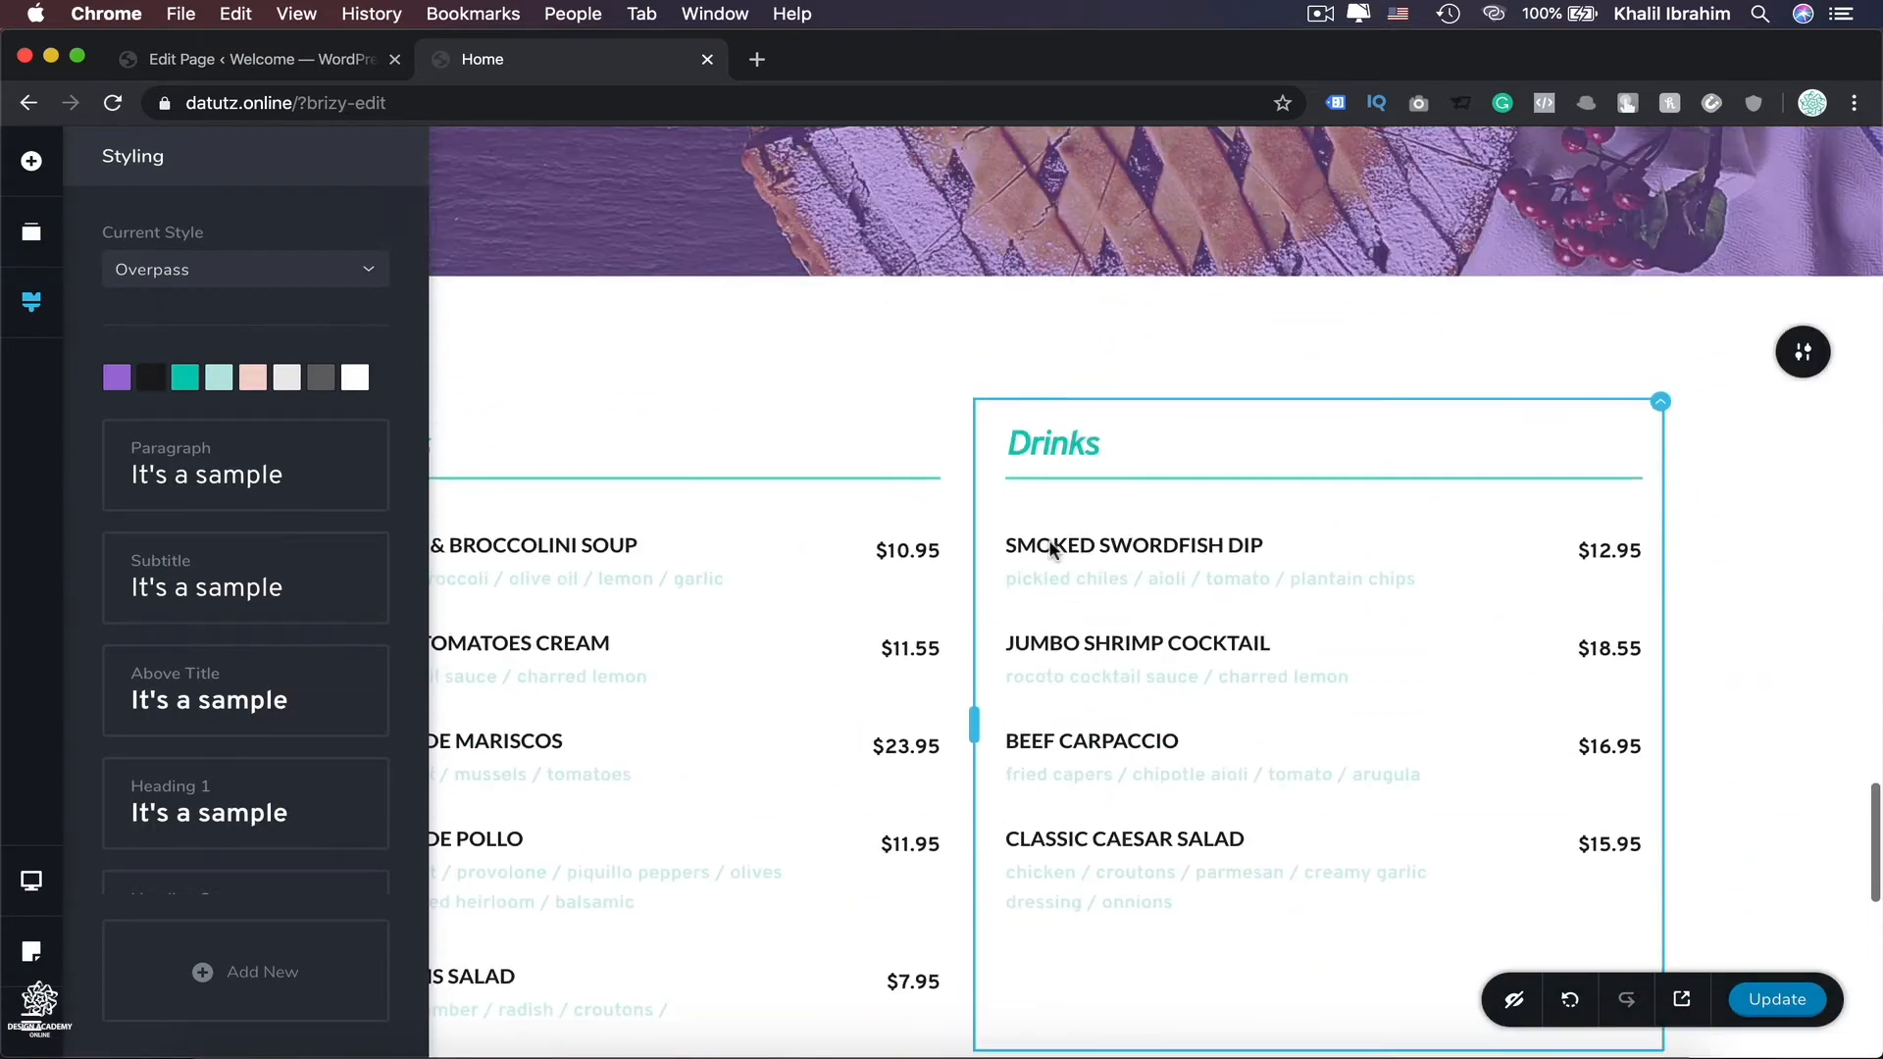
pyautogui.scroll(-3, 1049, 547)
pyautogui.scroll(-7, 1050, 547)
pyautogui.scroll(1, 923, 449)
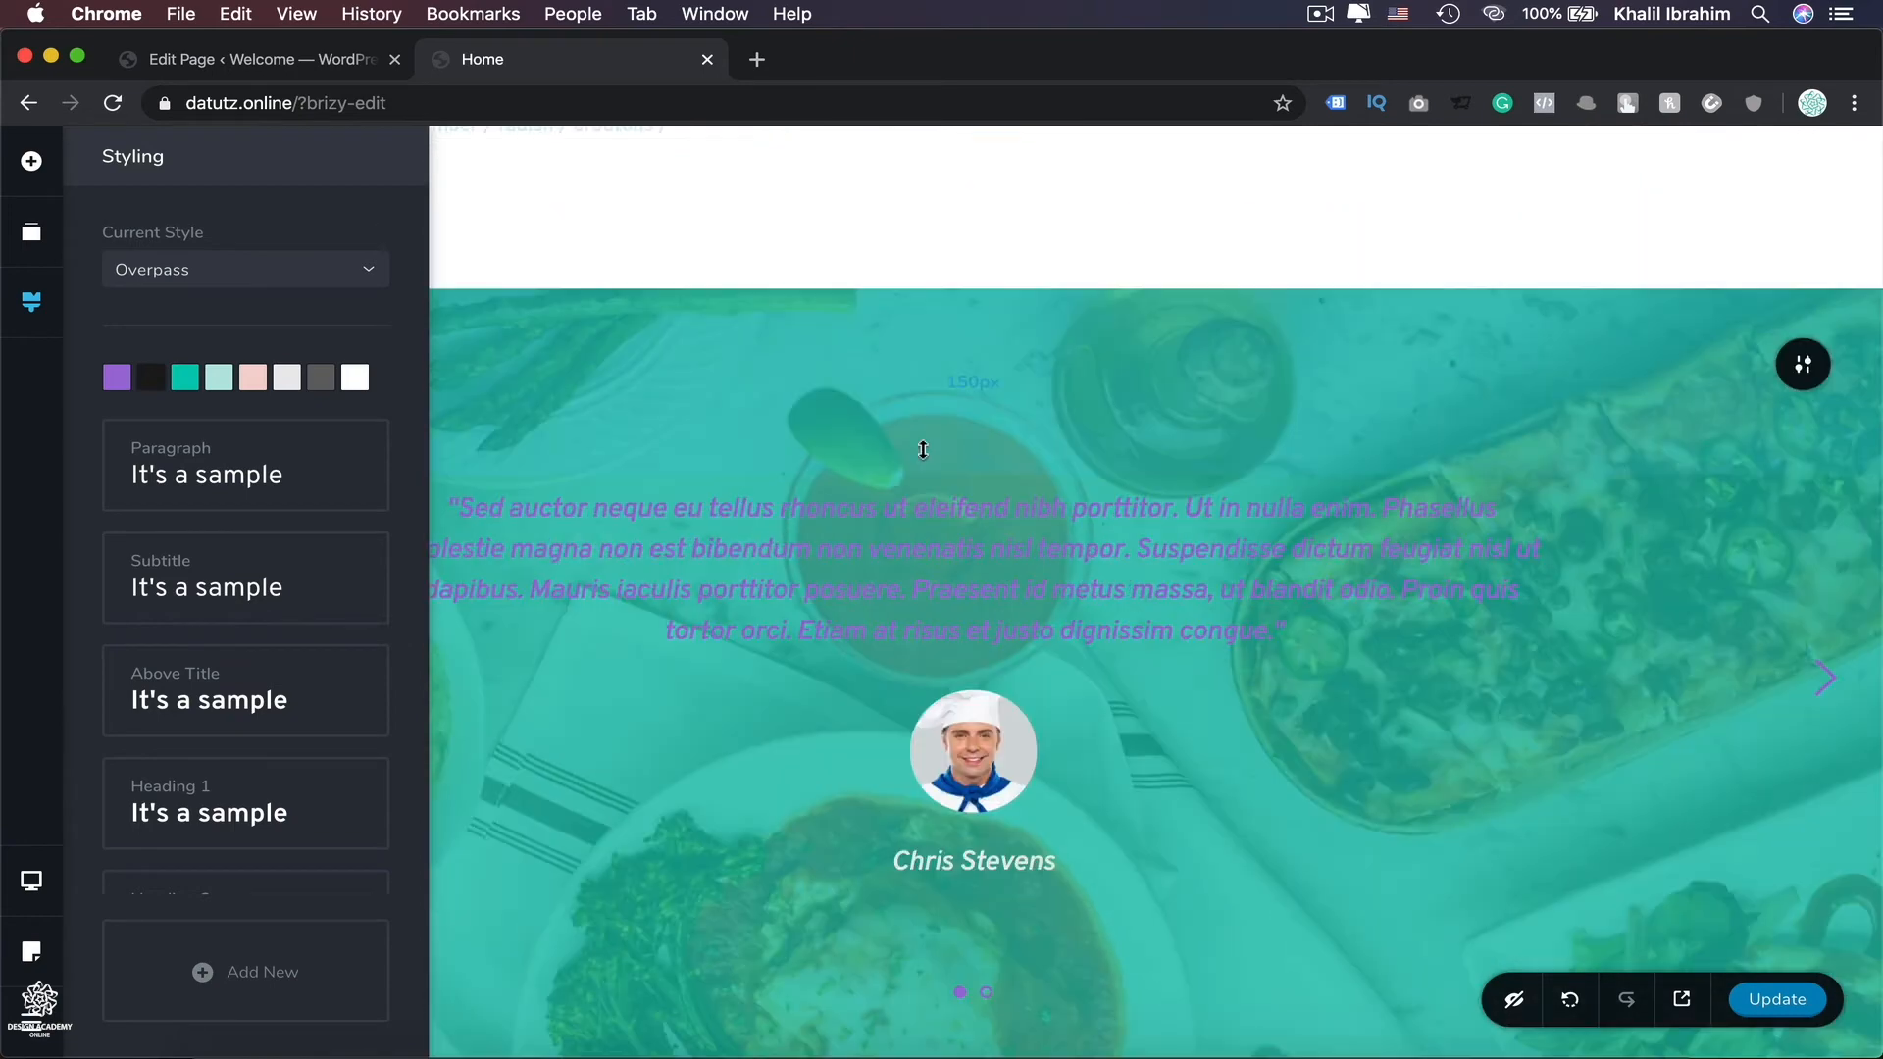
pyautogui.scroll(5, 923, 449)
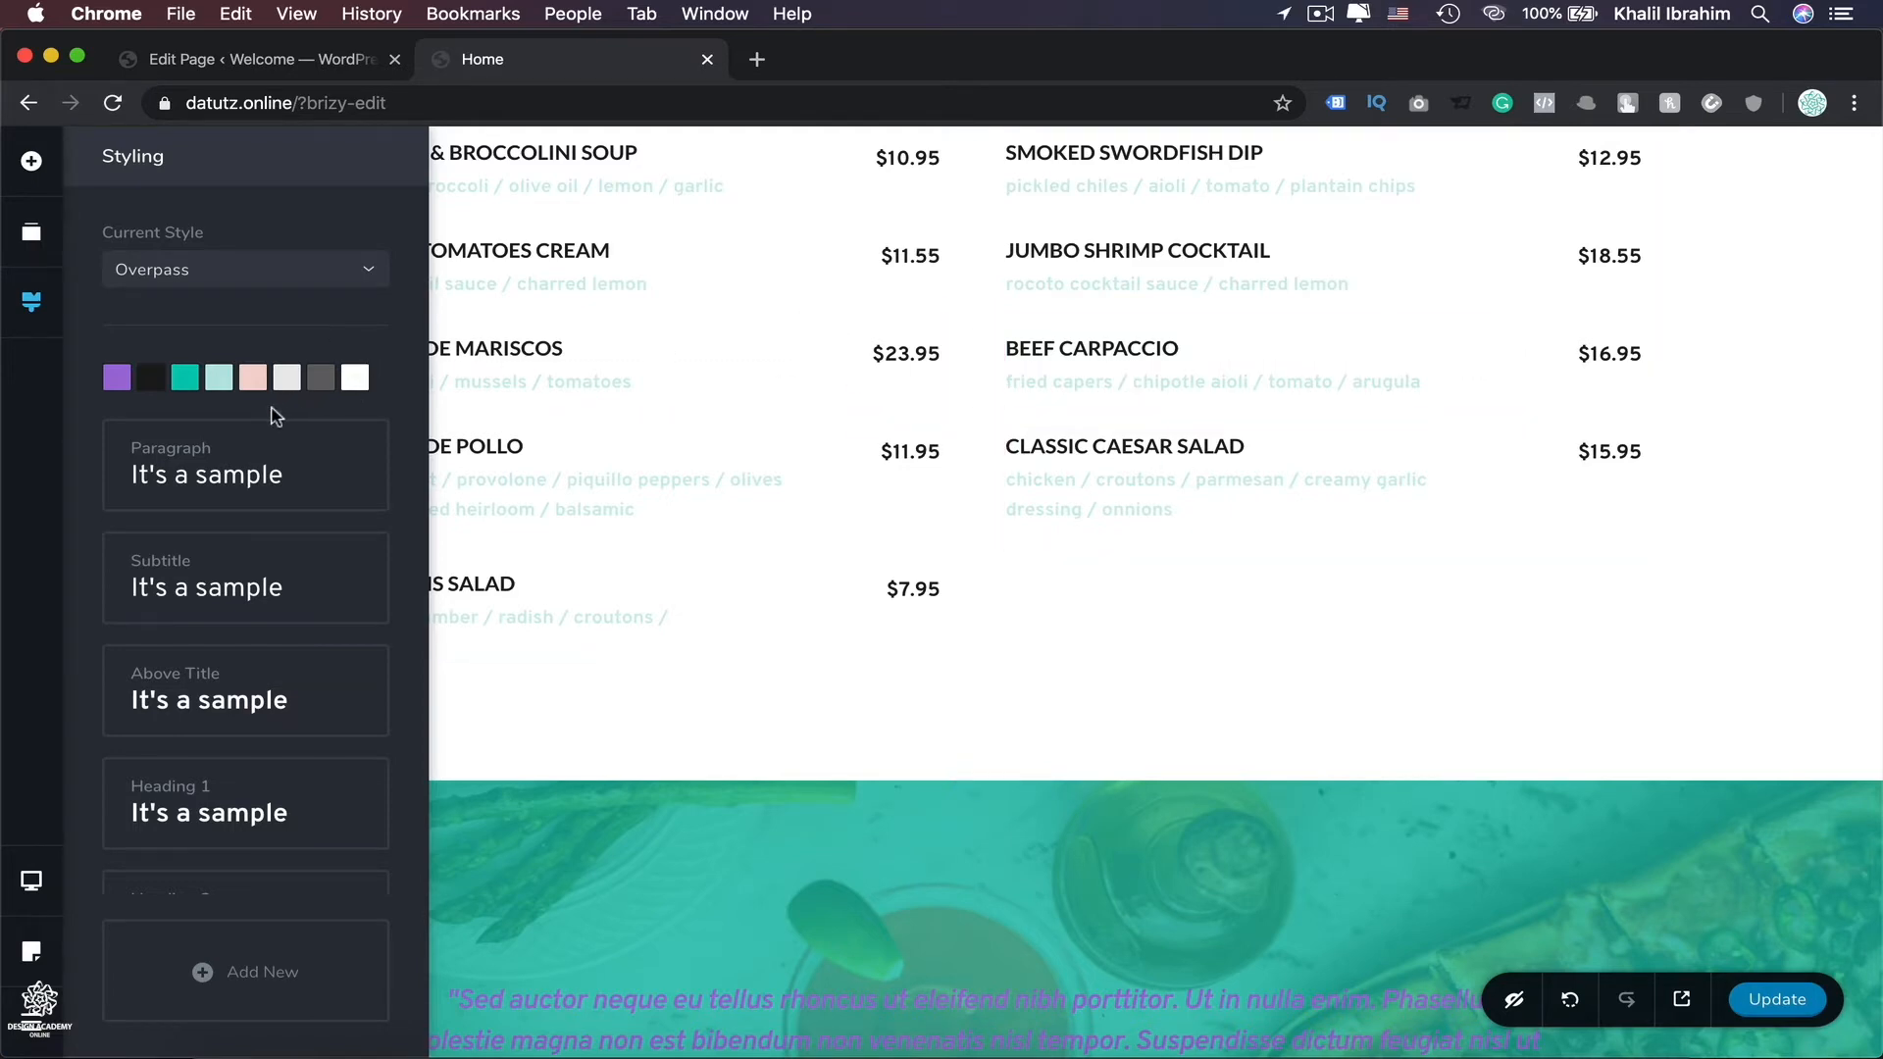
# Show the text colour settings of the ingredients text under Classic Caesar Salad.
pyautogui.click(1124, 504)
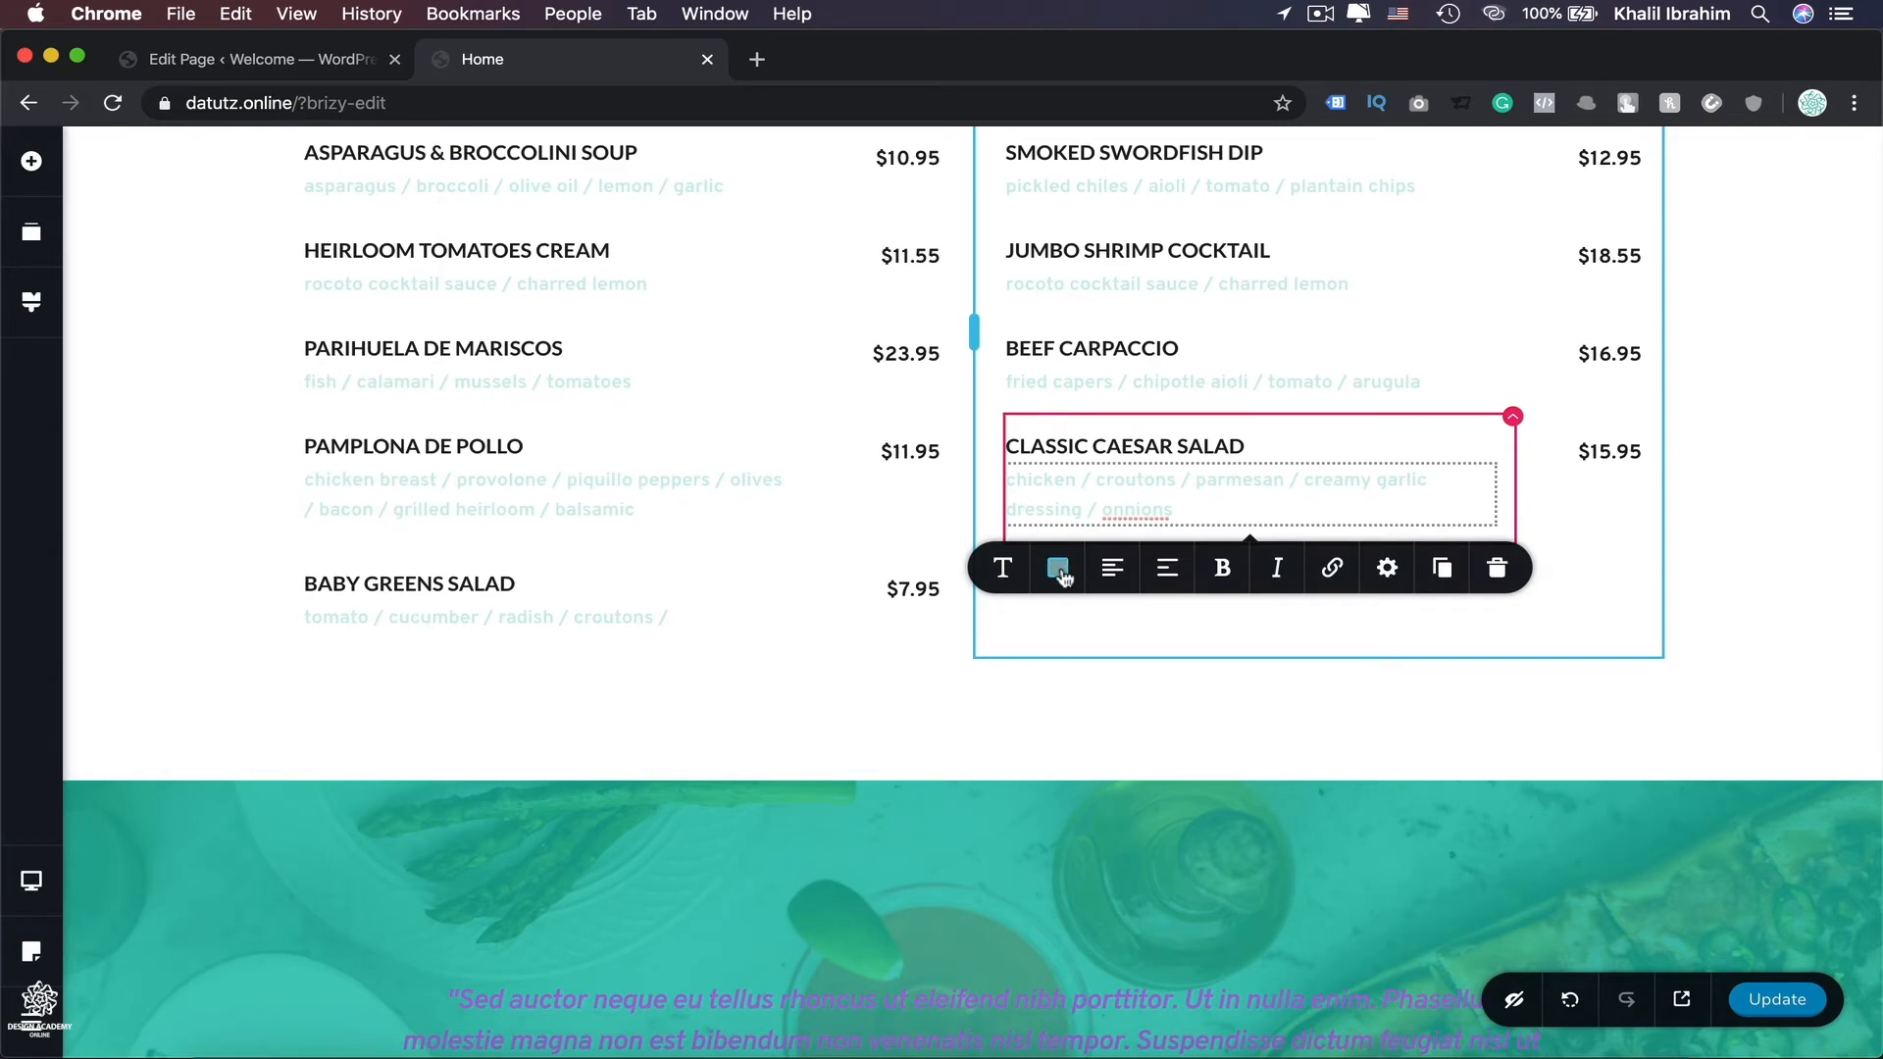
pyautogui.click(1057, 568)
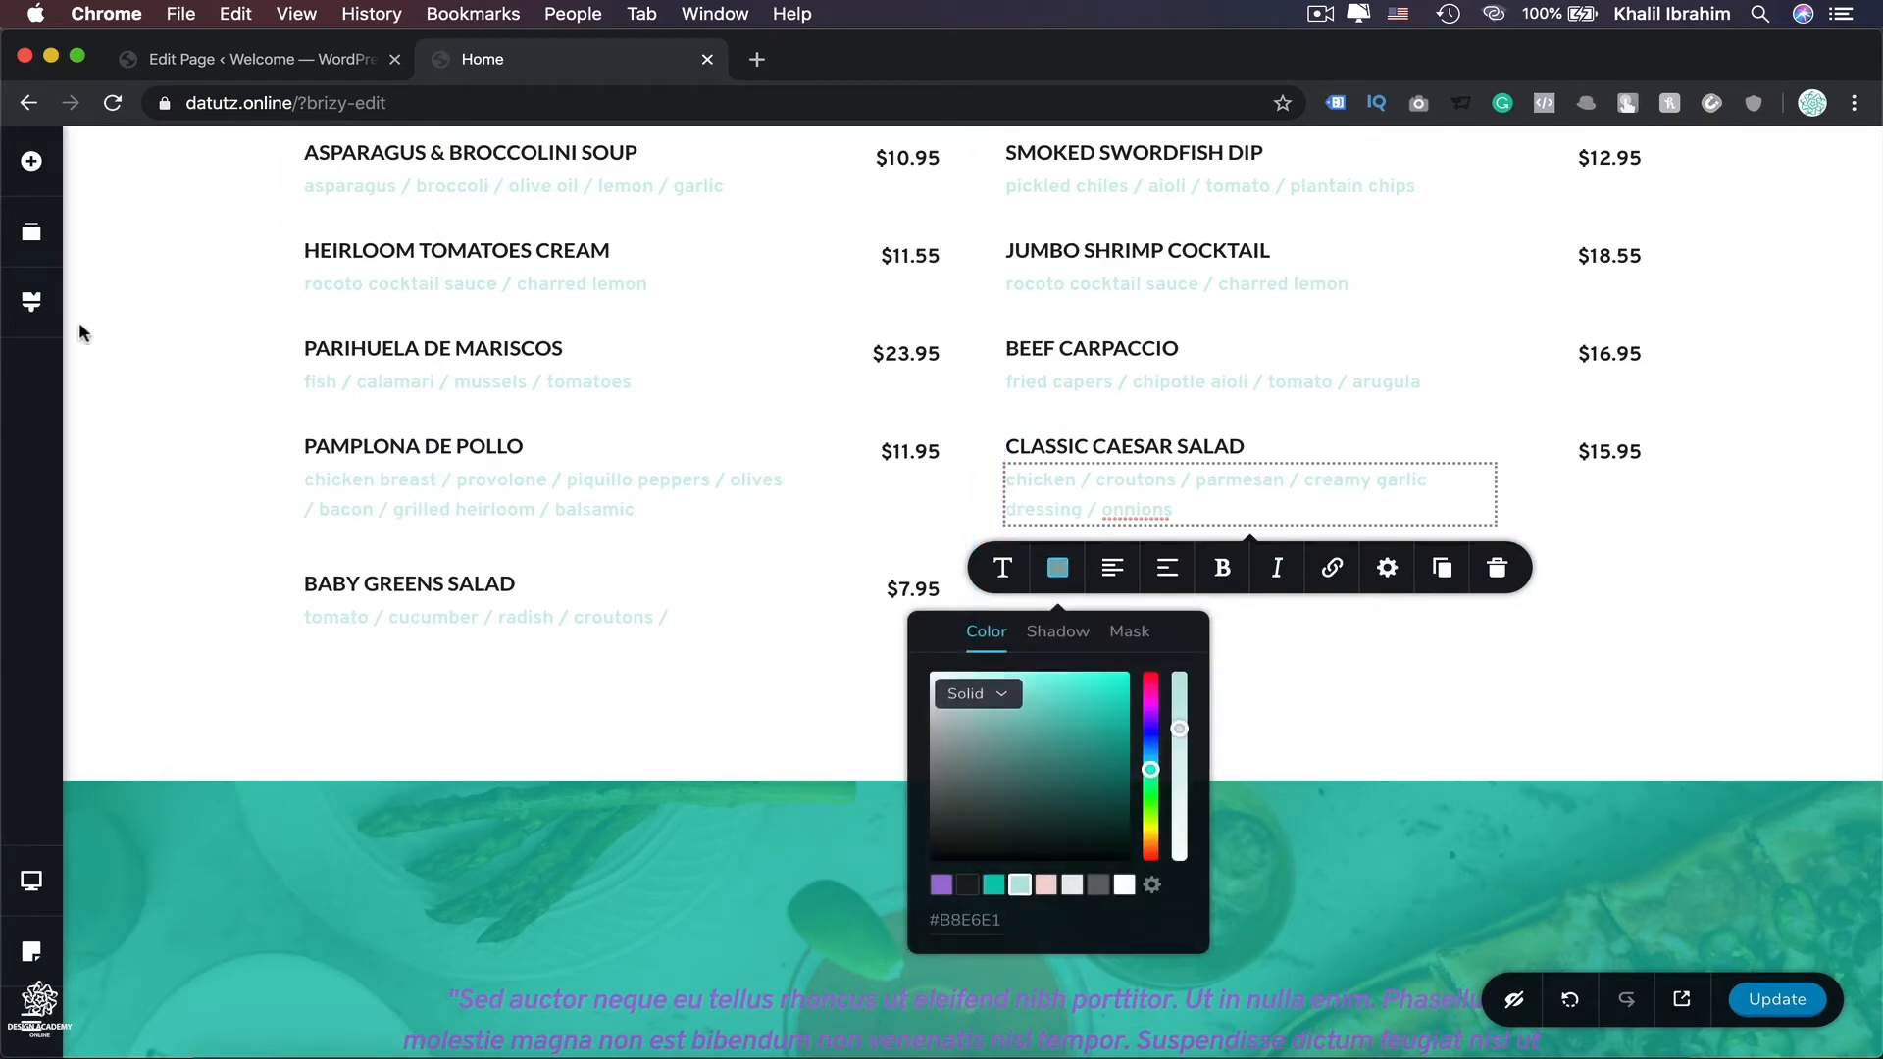
# Try changing the near-black colour of the global Overpass palette to red #DE2A2A and undo the change.
pyautogui.click(31, 302)
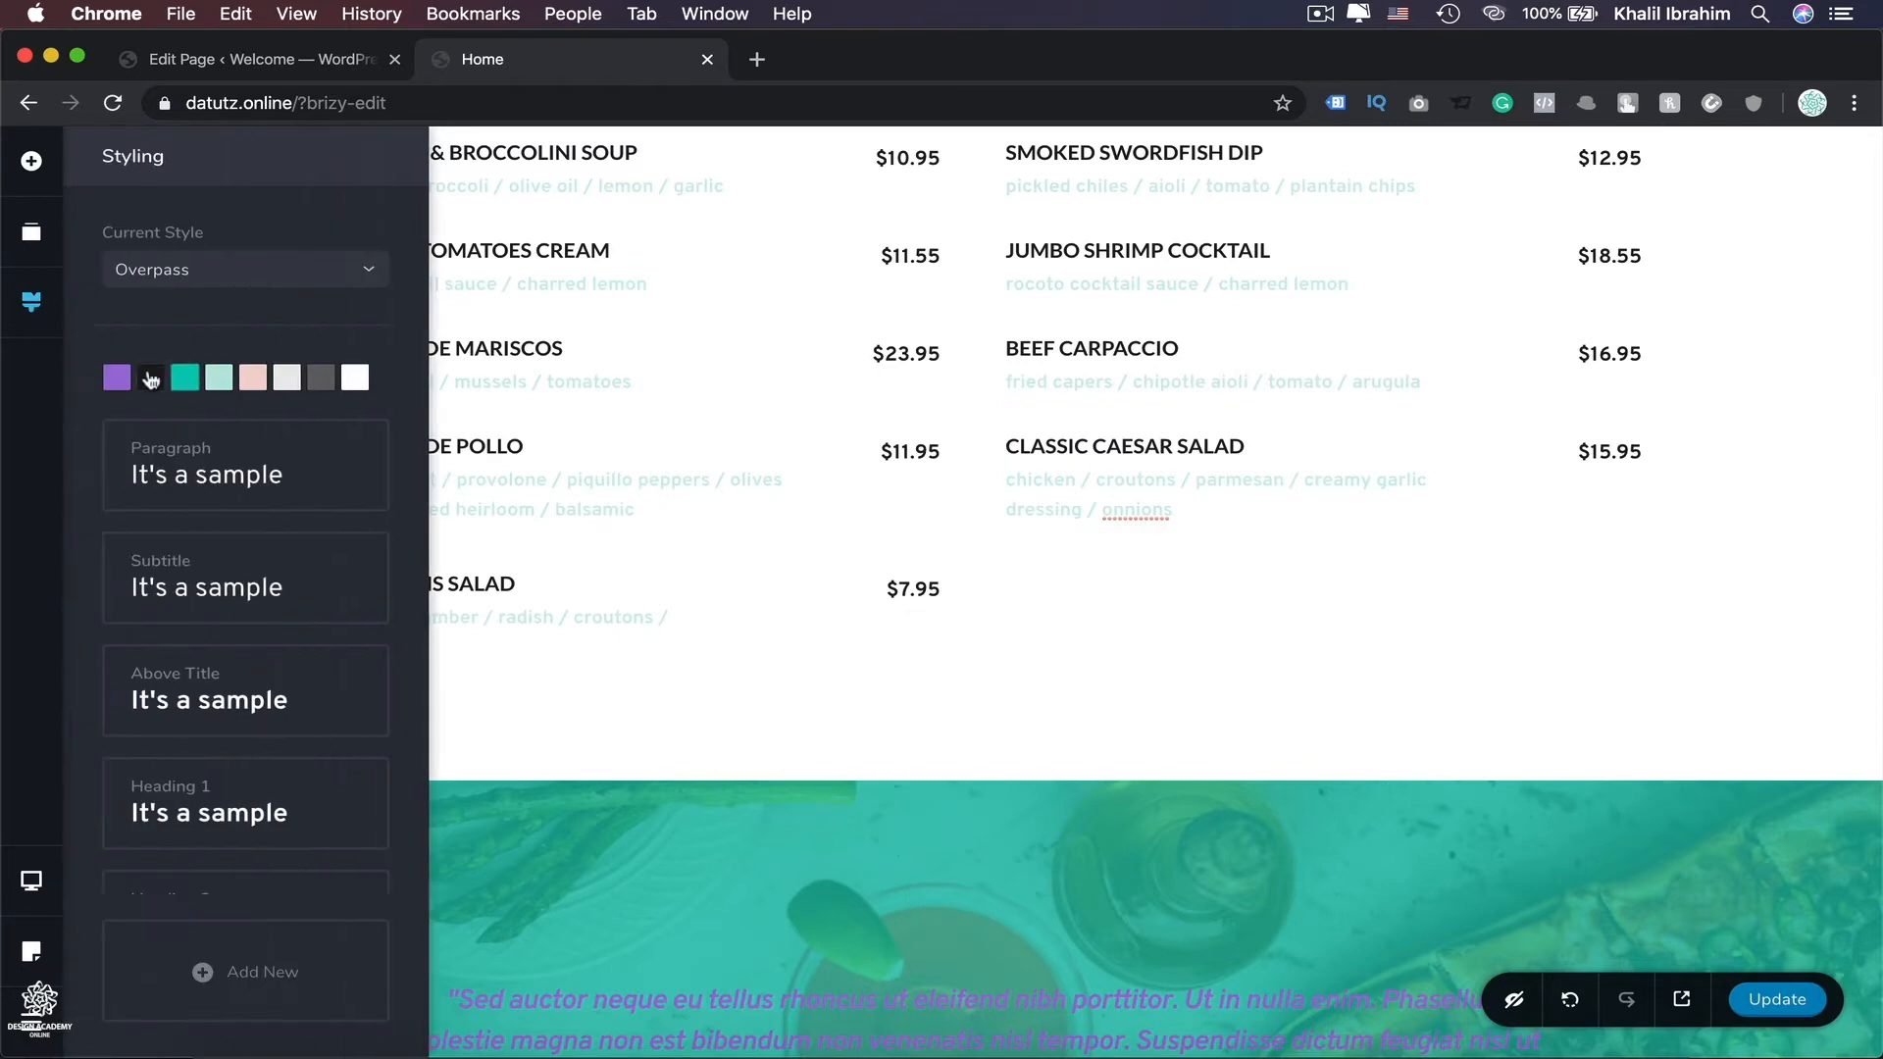
pyautogui.click(120, 380)
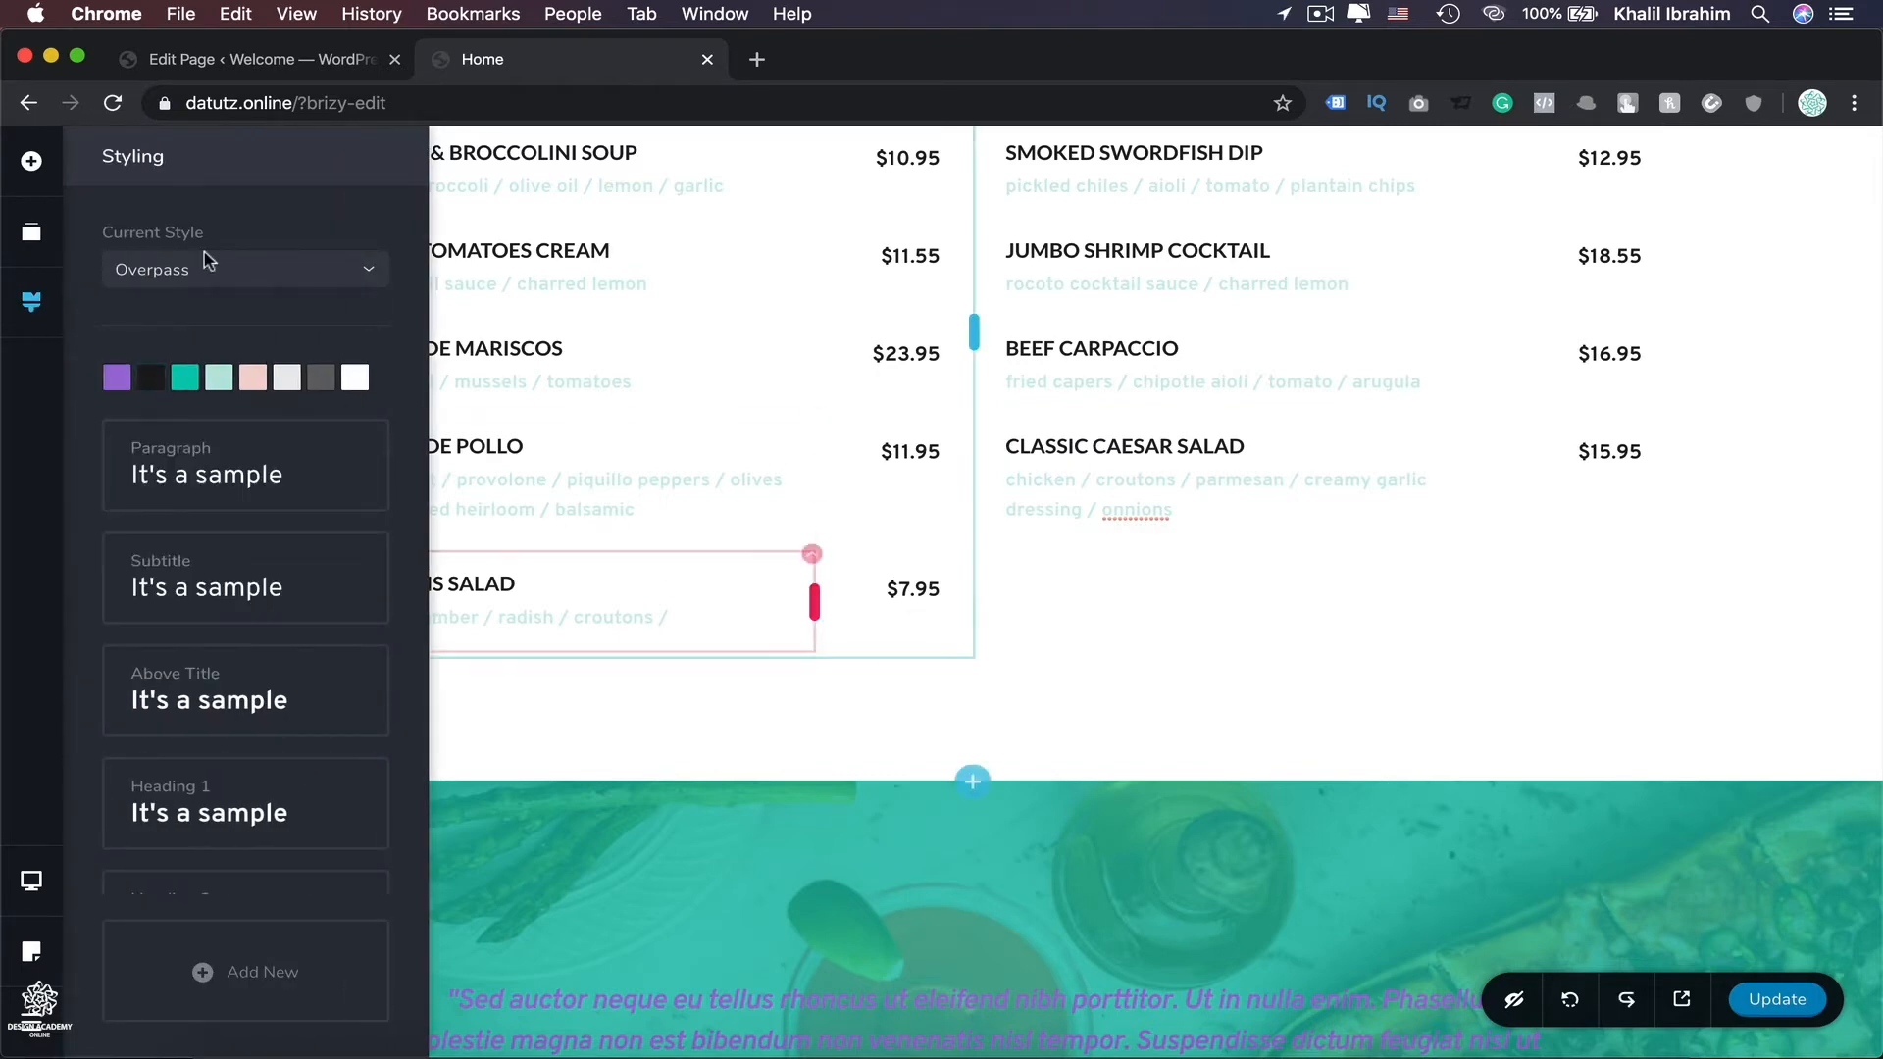
pyautogui.click(151, 376)
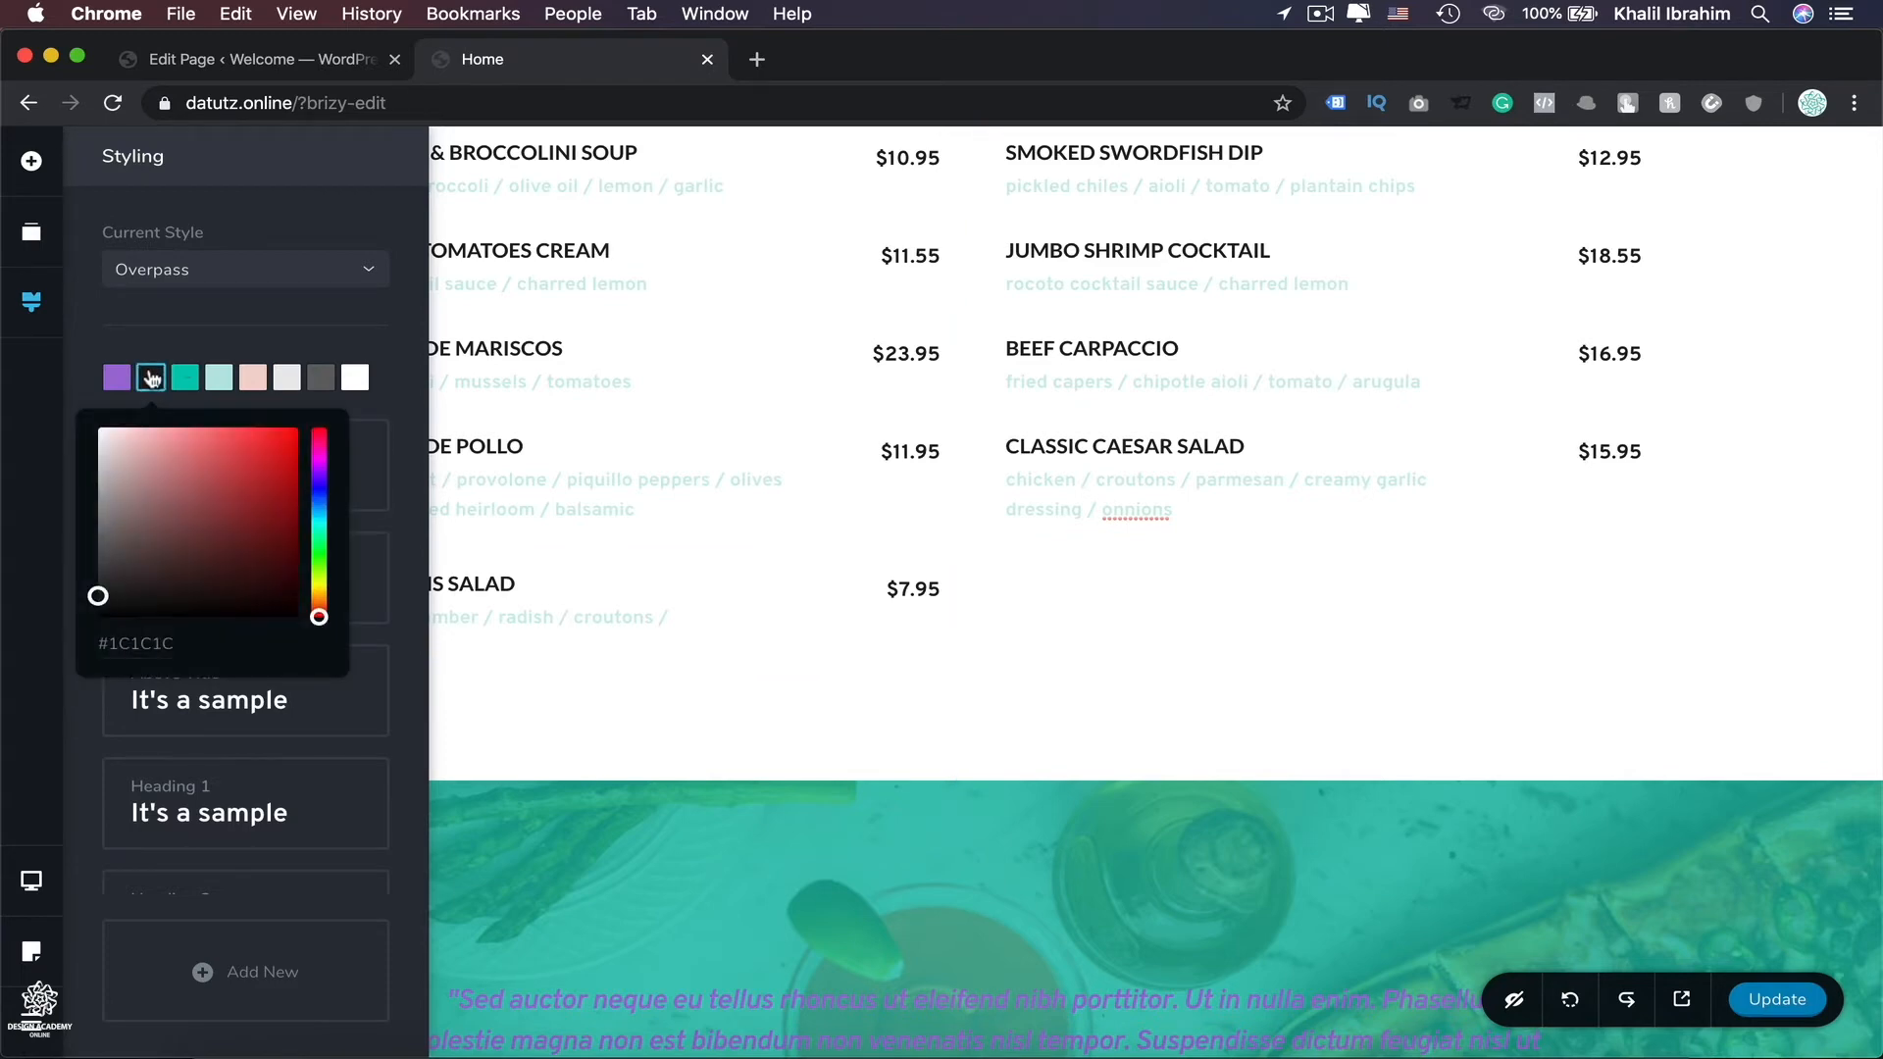
pyautogui.click(261, 453)
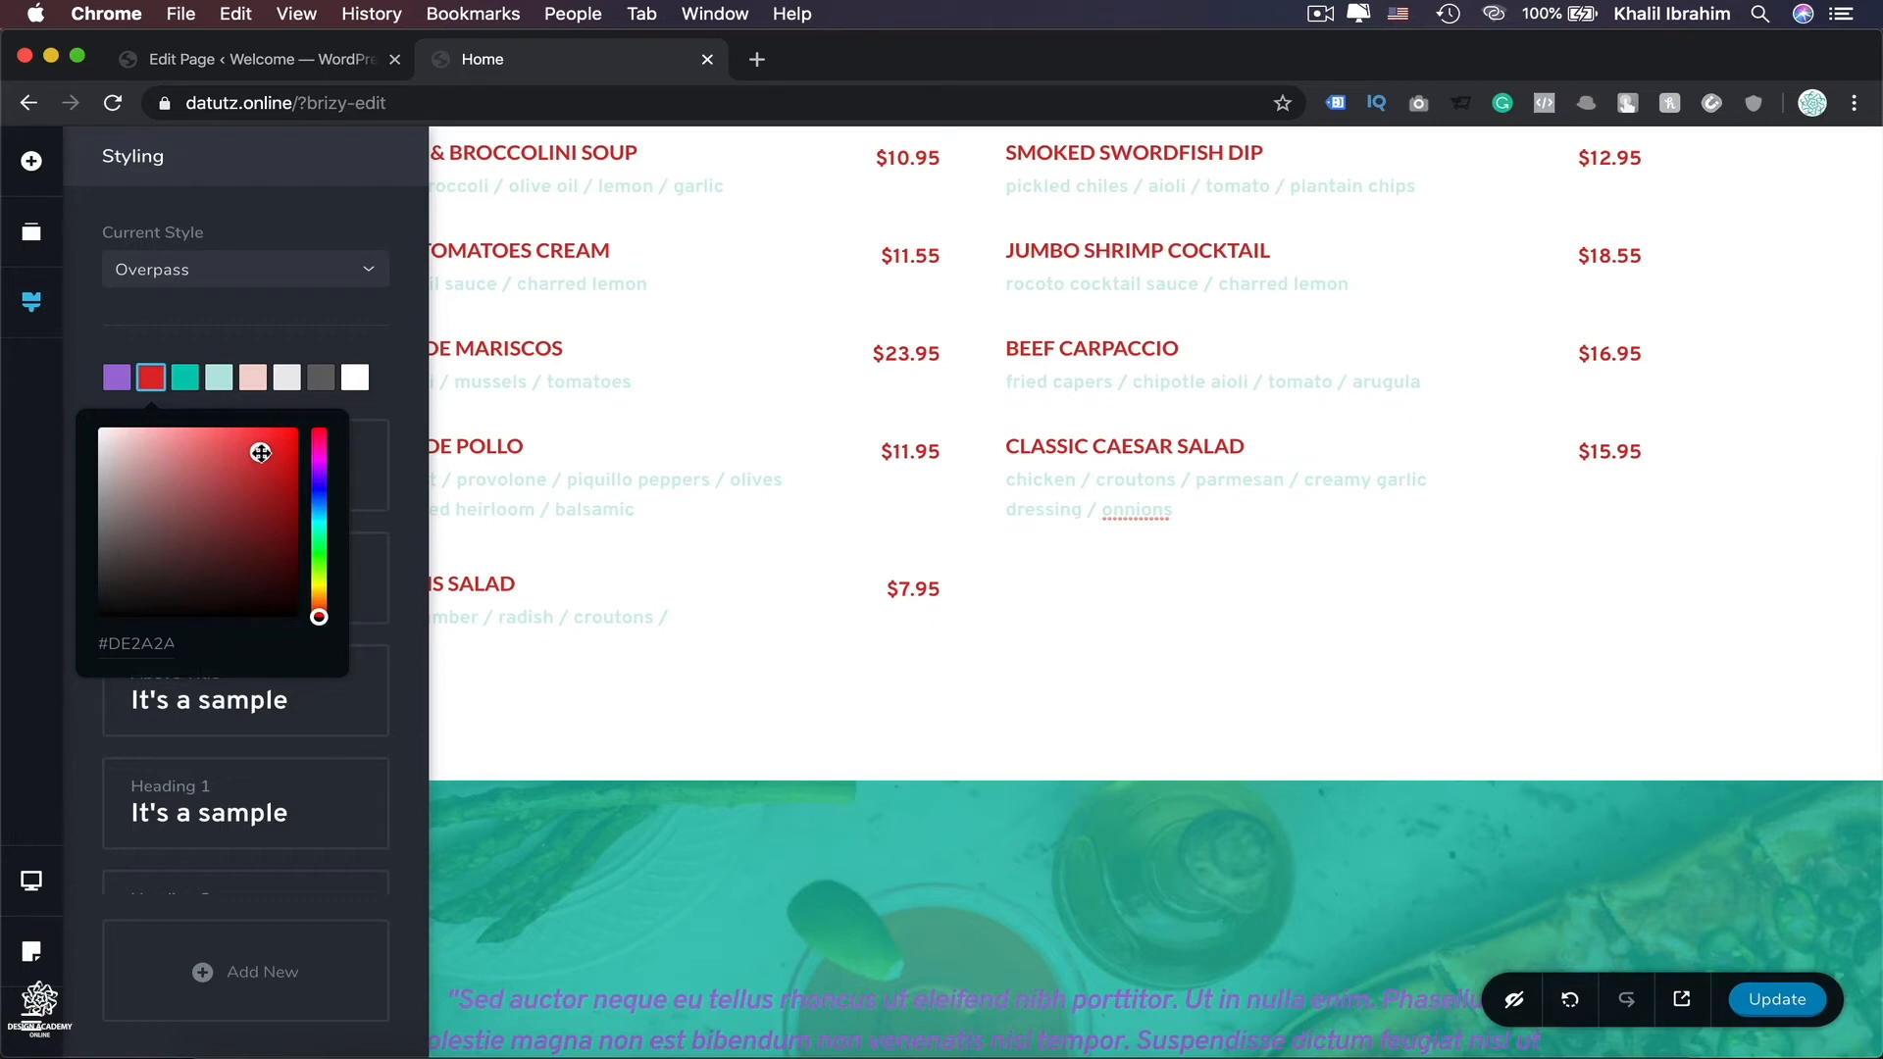
pyautogui.press('super+z')
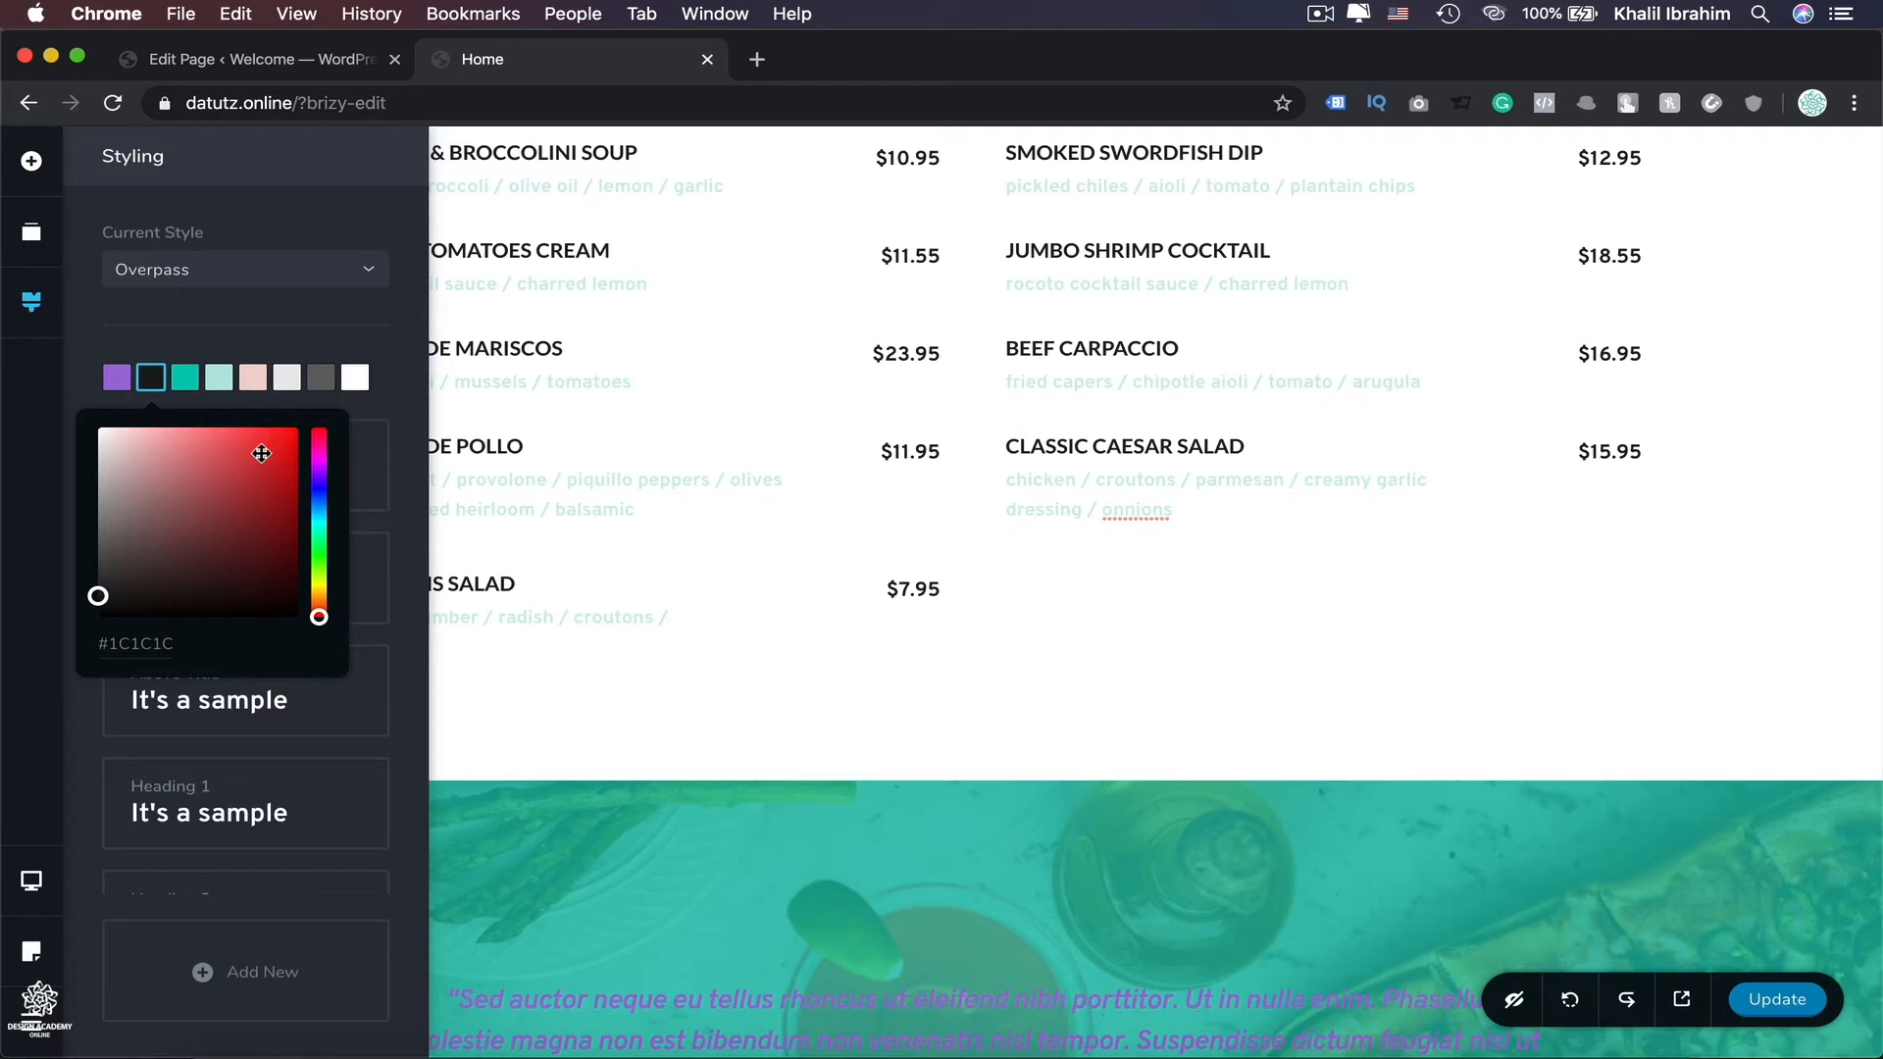
pyautogui.click(416, 443)
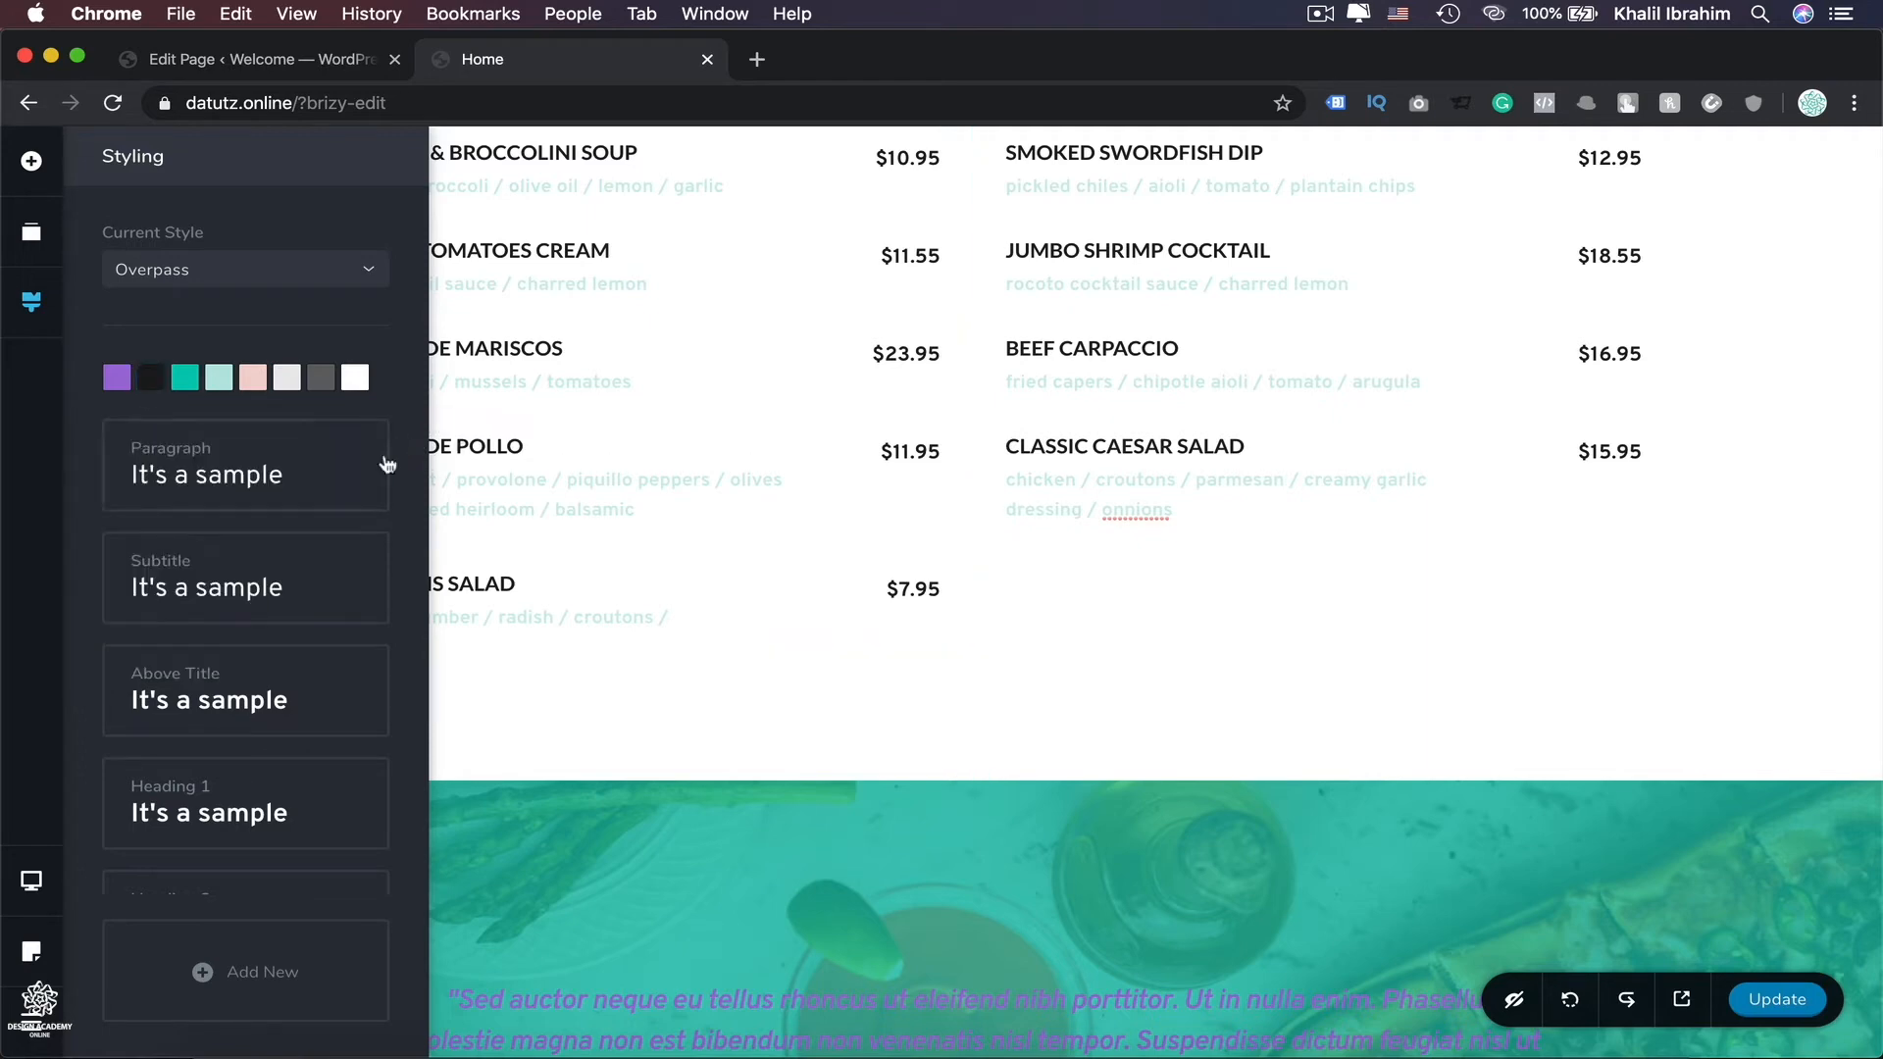
# Try the Lato font on the global Heading 1 text style and return it to Overpass.
pyautogui.scroll(-2, 412, 638)
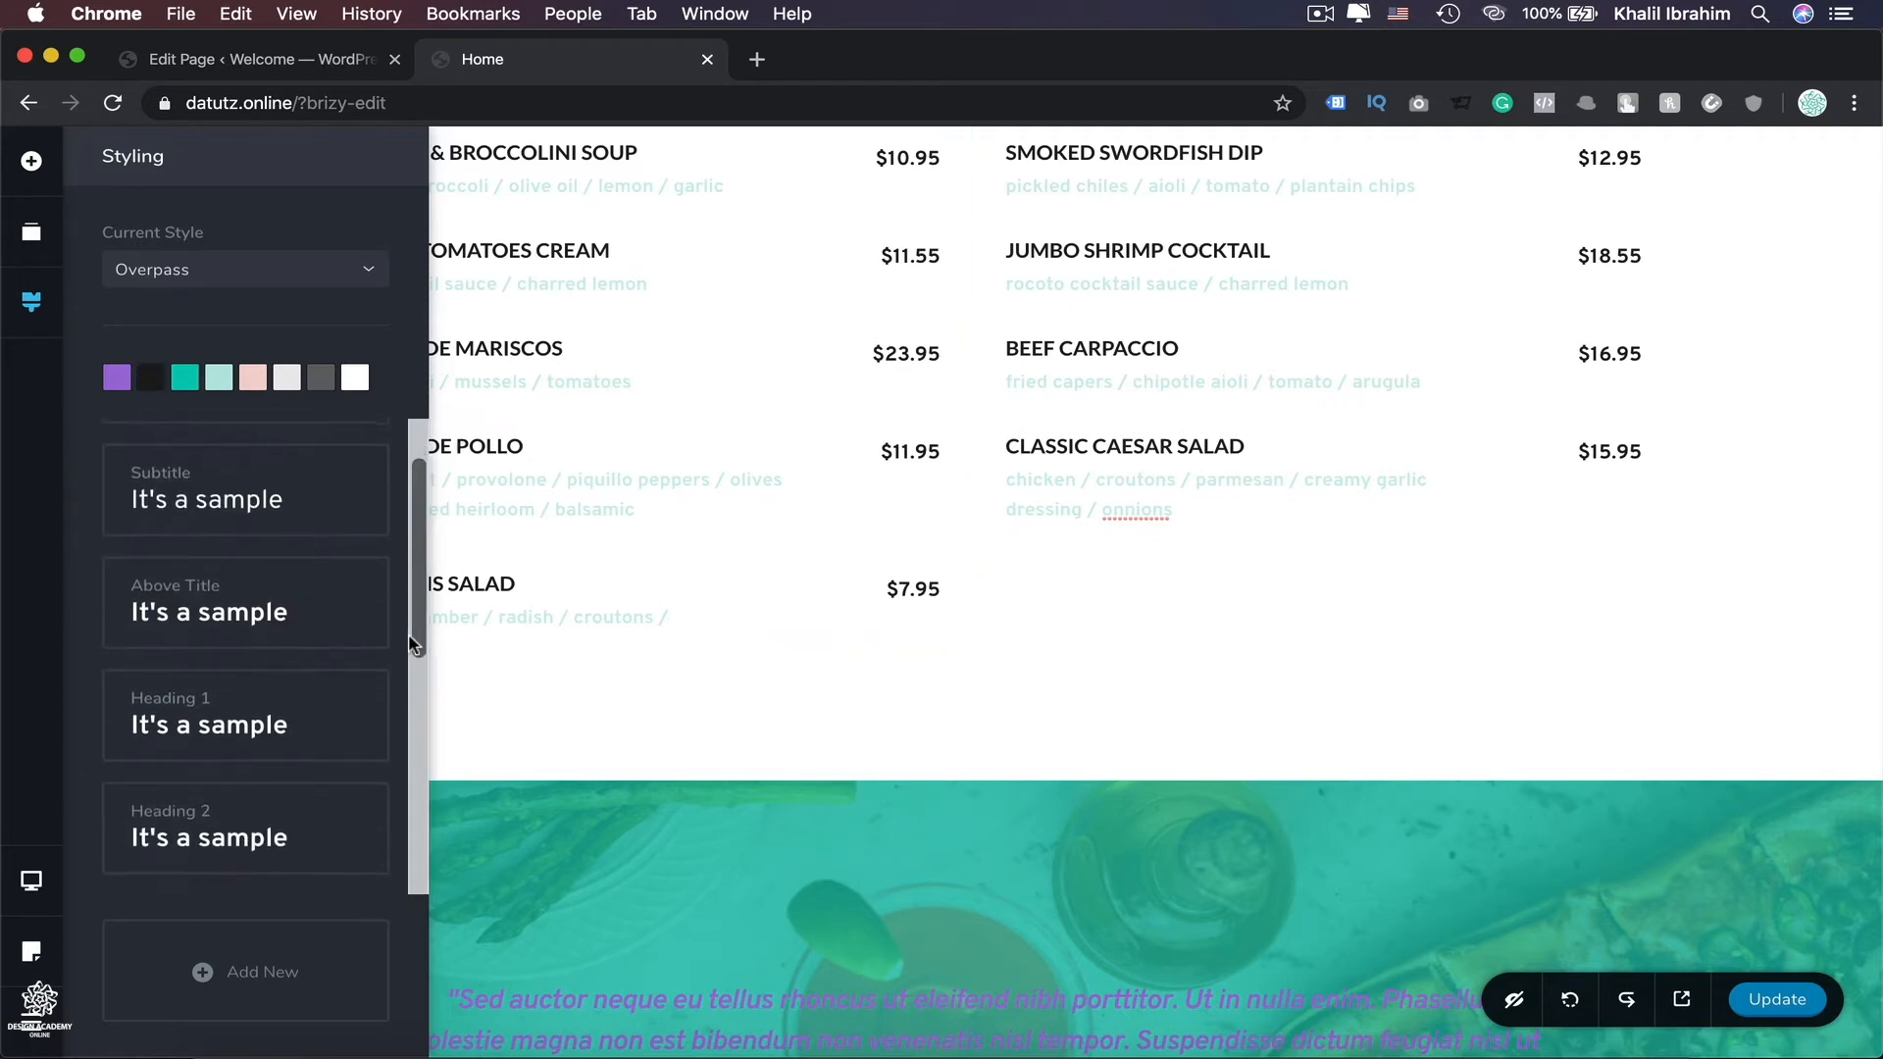
pyautogui.click(260, 738)
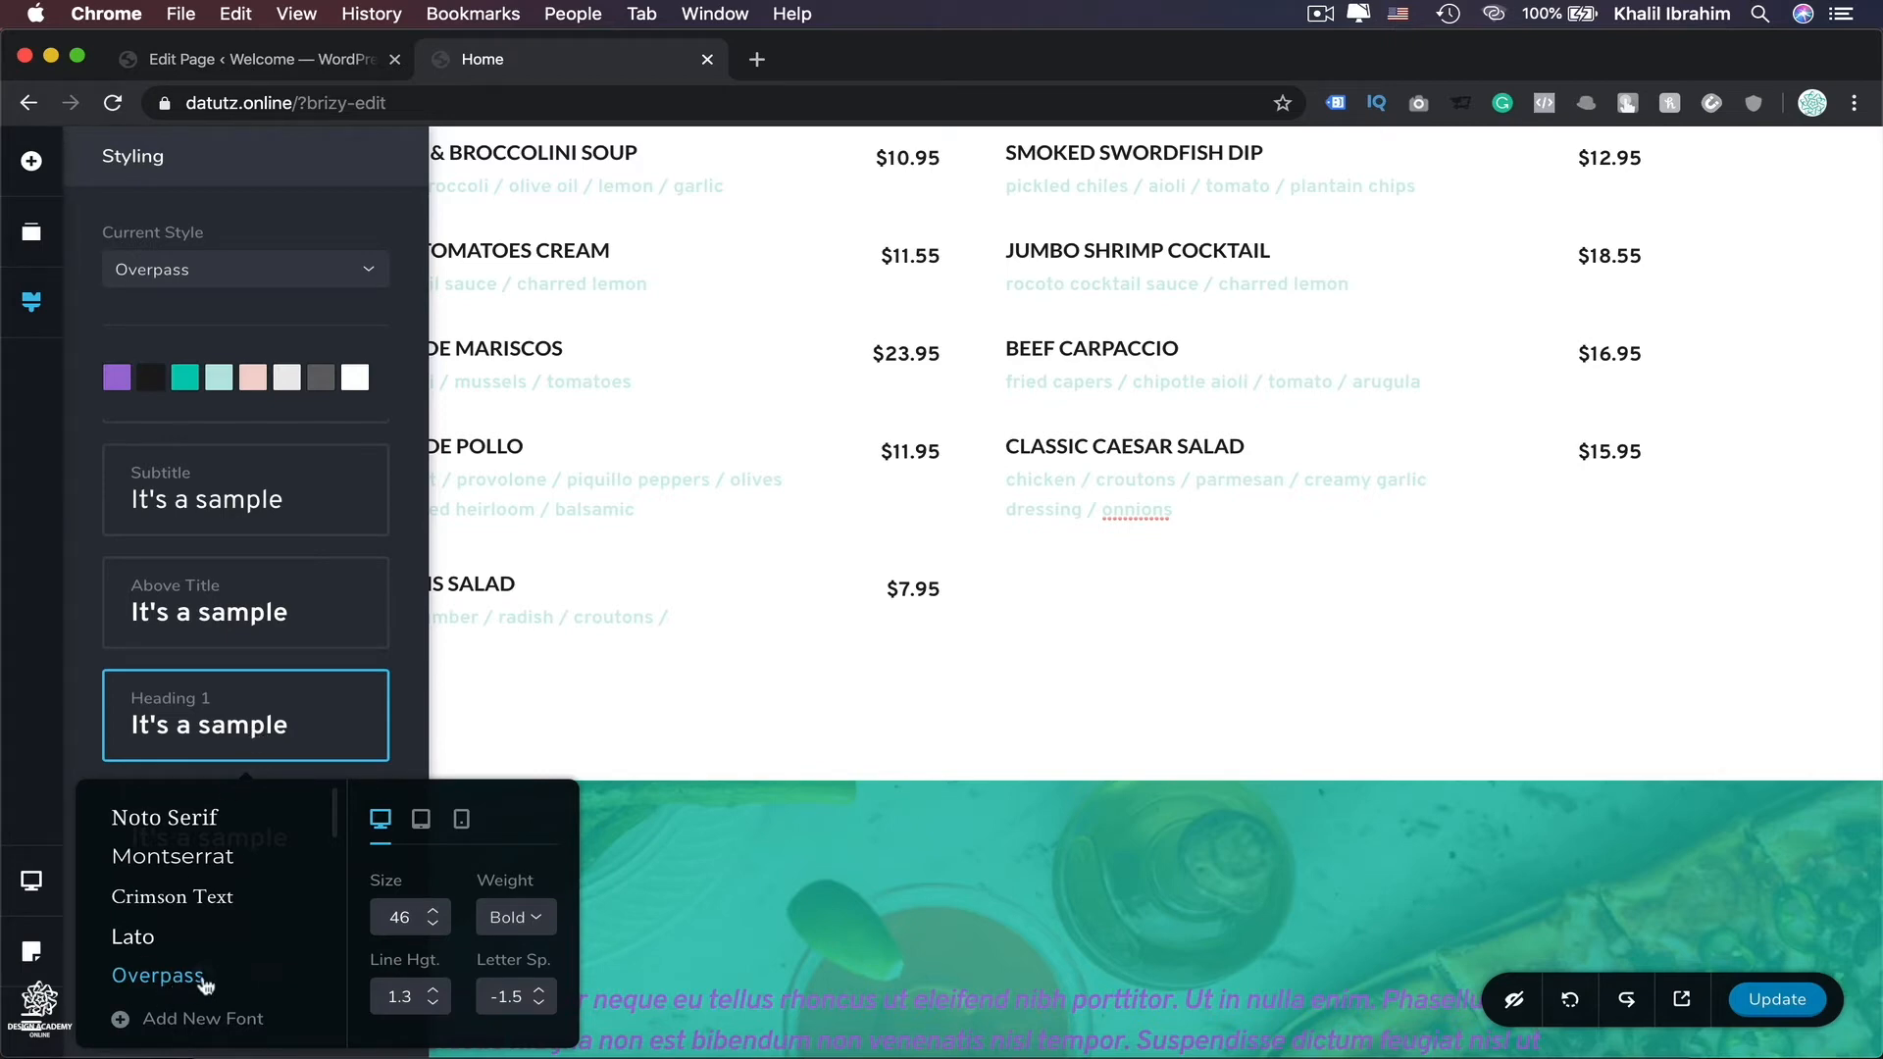
pyautogui.click(138, 942)
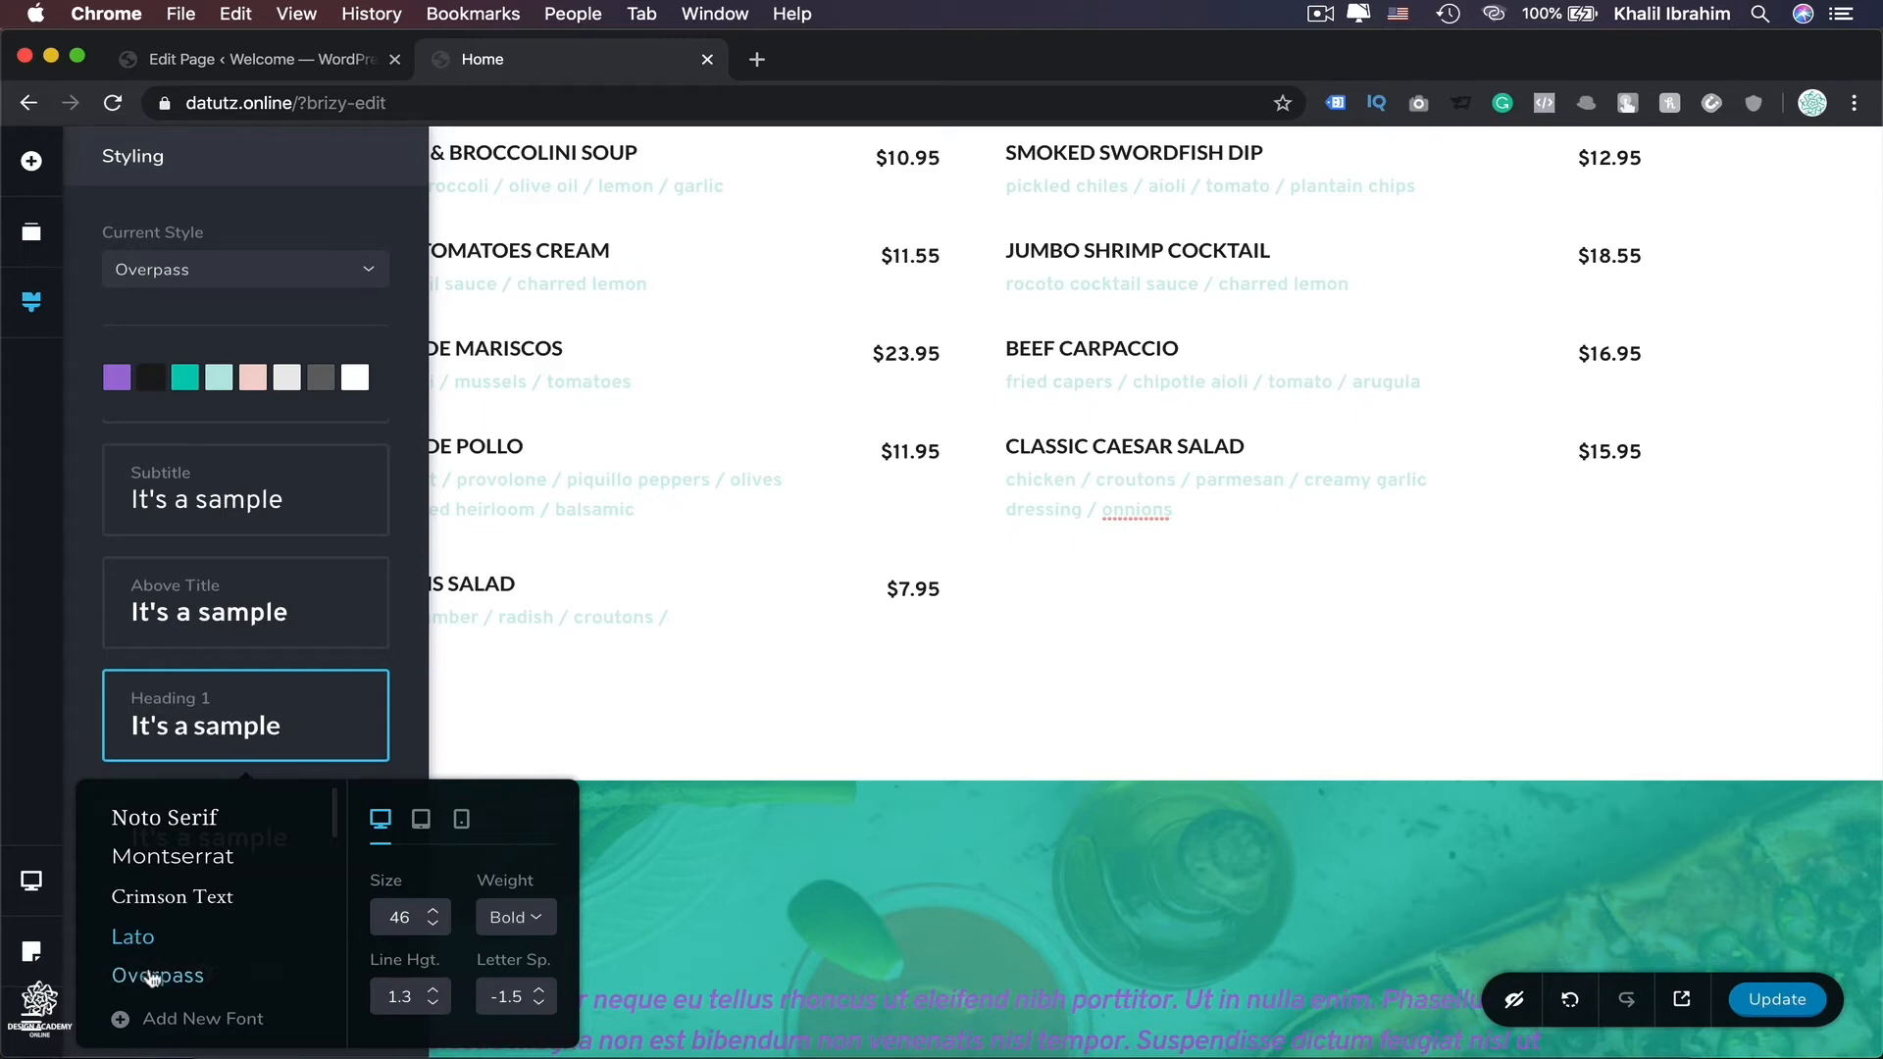
pyautogui.click(85, 755)
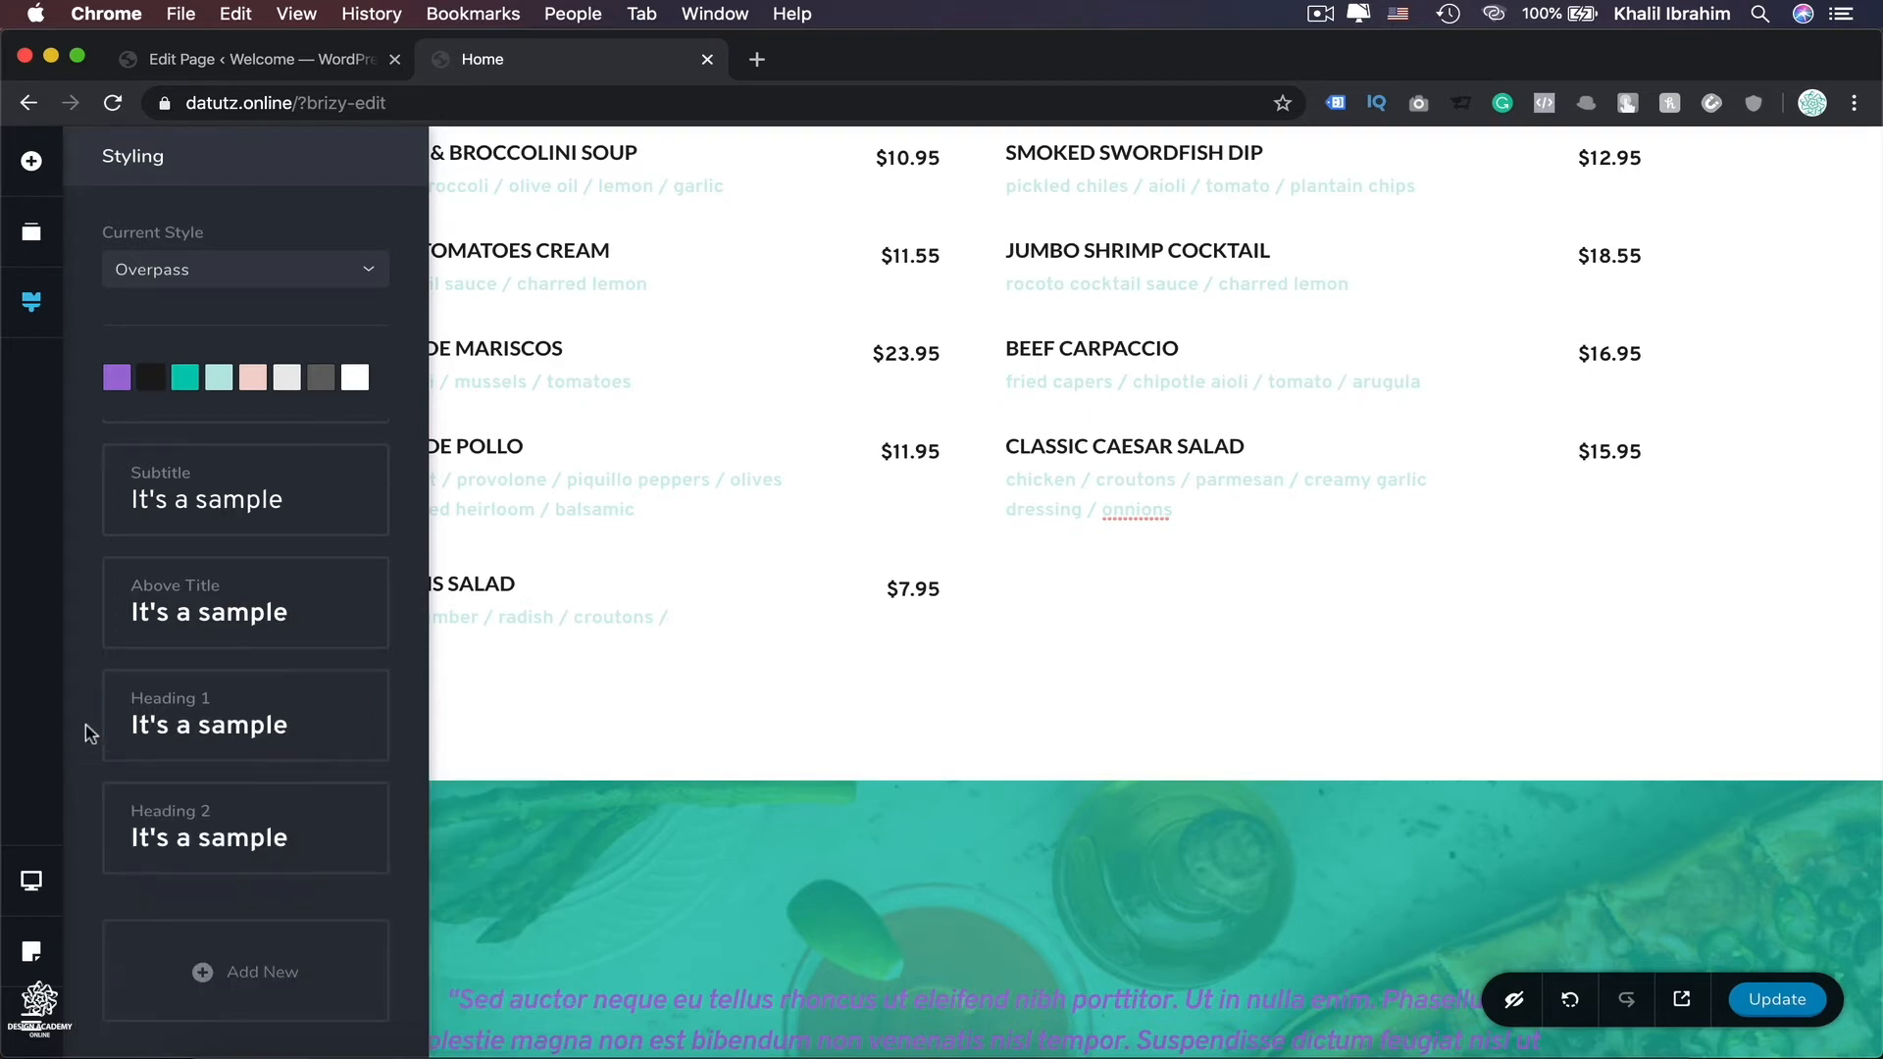
# Try a larger font size on the New Style #10 global text style of the Overpass style.
pyautogui.scroll(-2, 86, 725)
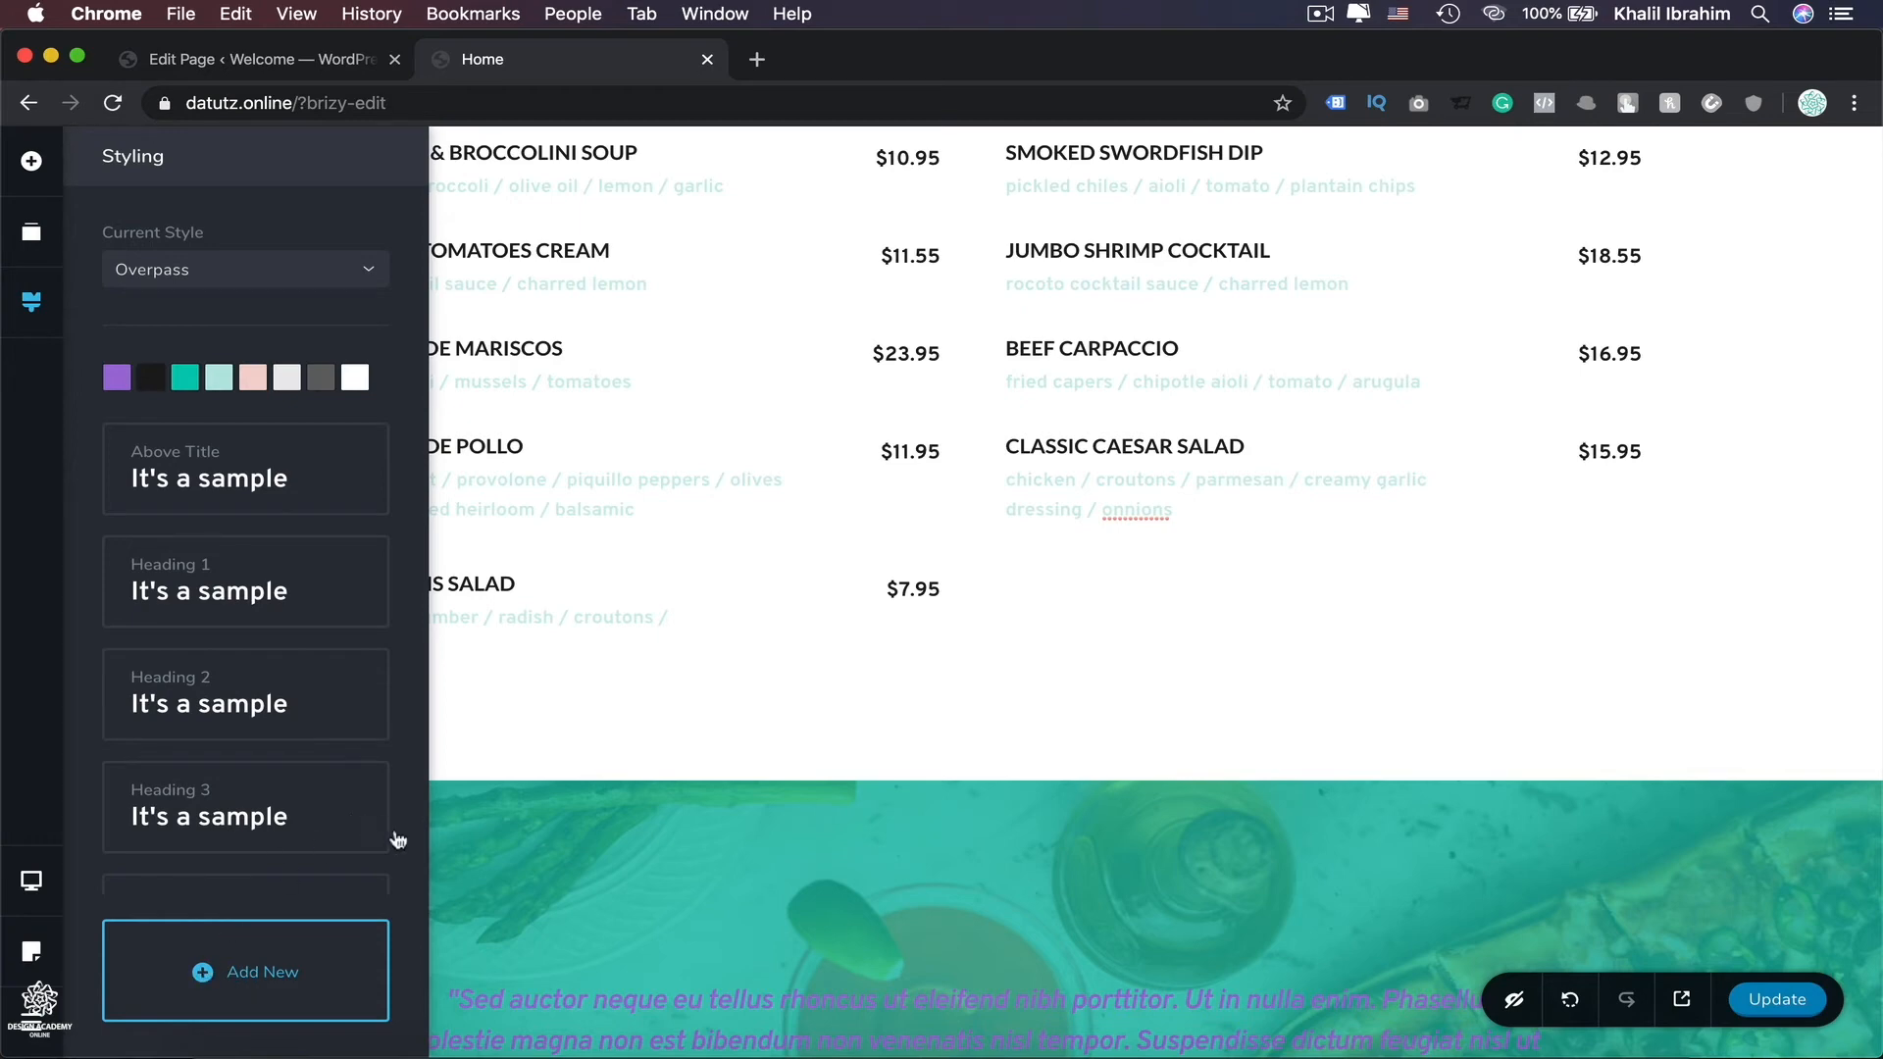
pyautogui.scroll(-10, 395, 840)
pyautogui.scroll(2, 210, 593)
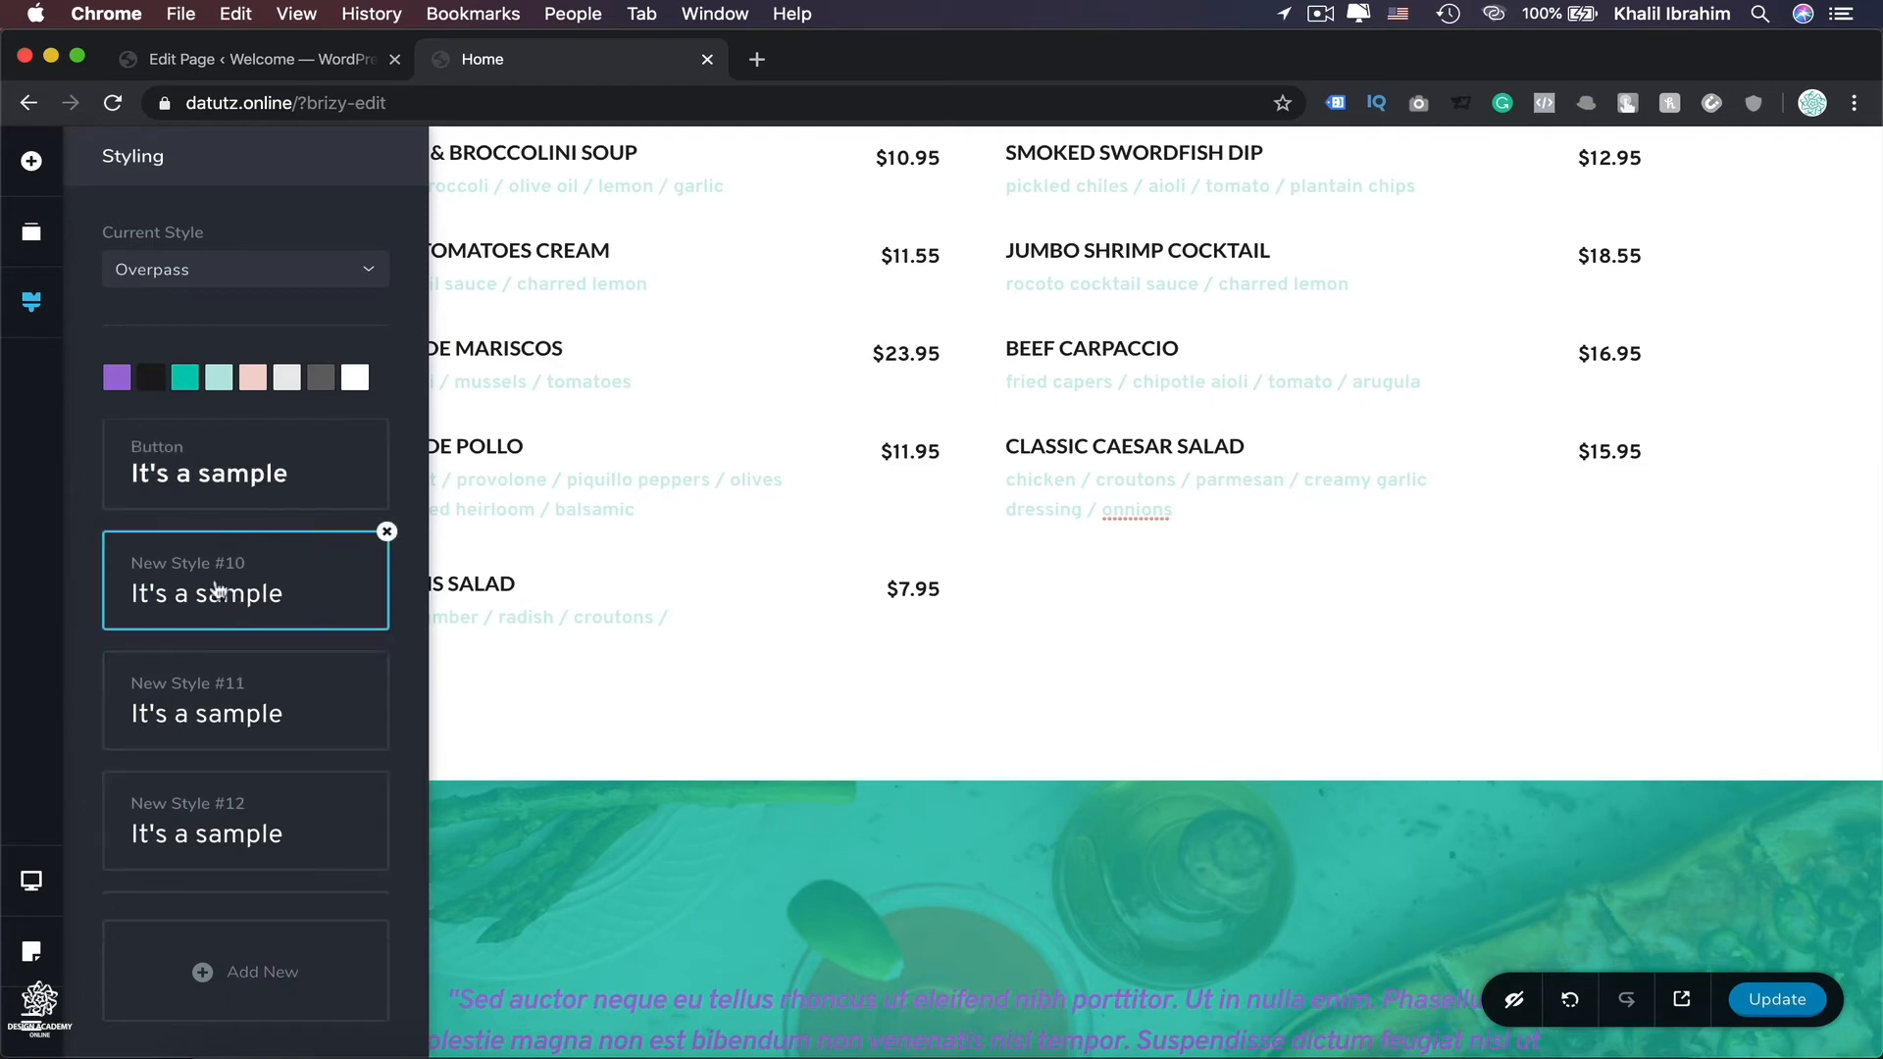
pyautogui.click(278, 608)
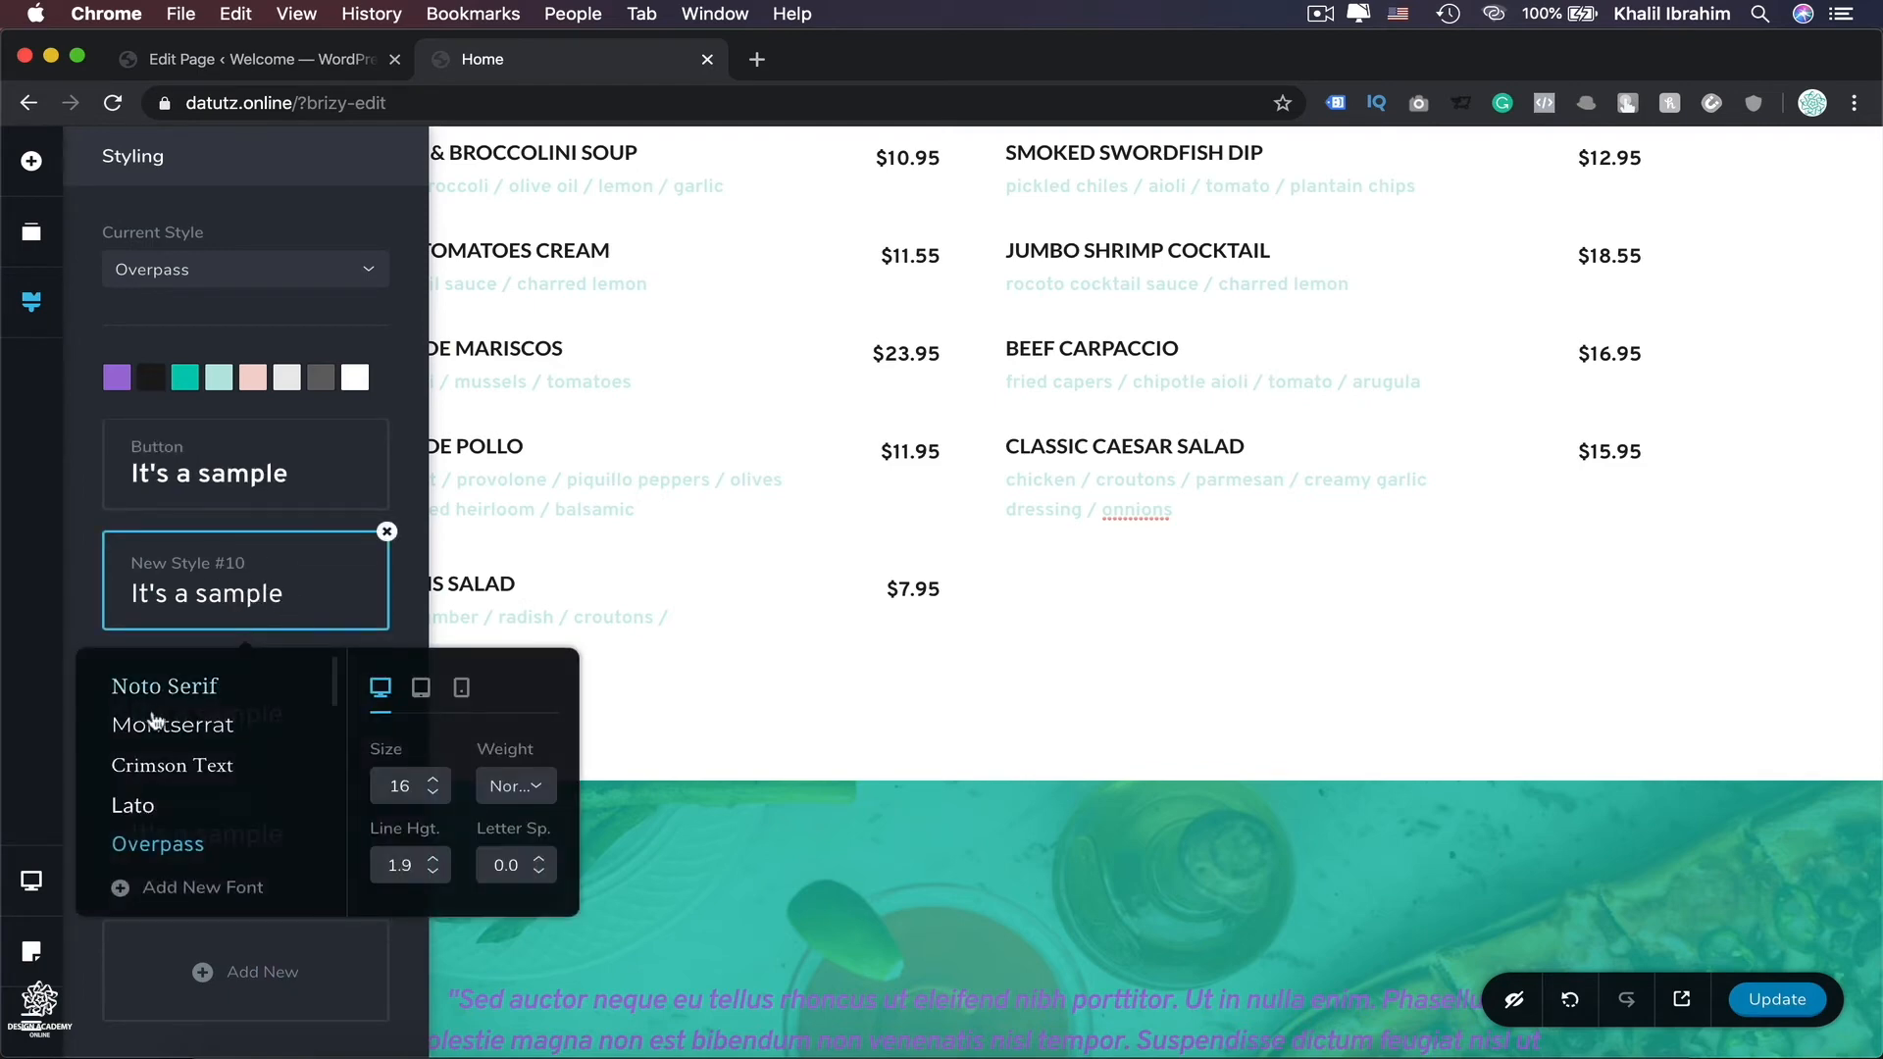
pyautogui.click(432, 781)
pyautogui.click(432, 781)
pyautogui.click(432, 780)
pyautogui.click(432, 781)
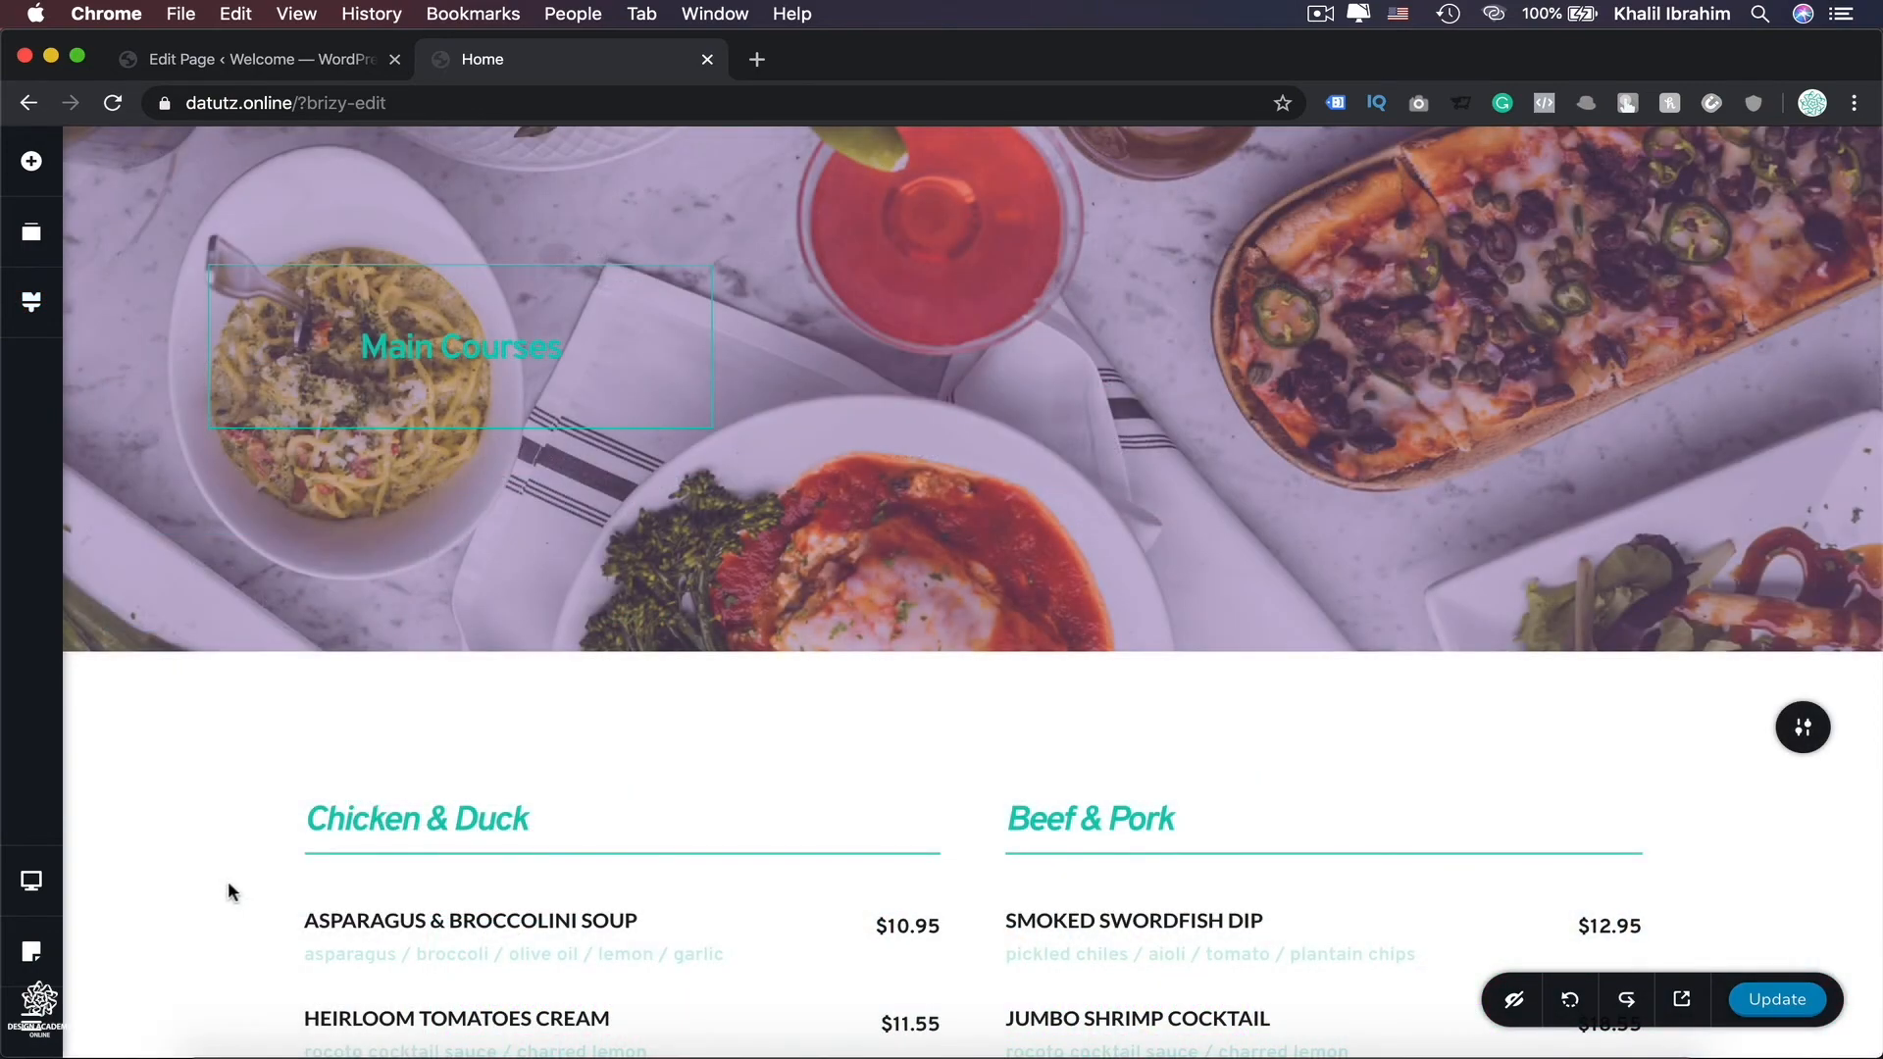
# Switch the page to the mobile view and check how the Chicken & Duck menu section is laid out.
pyautogui.moveTo(33, 887)
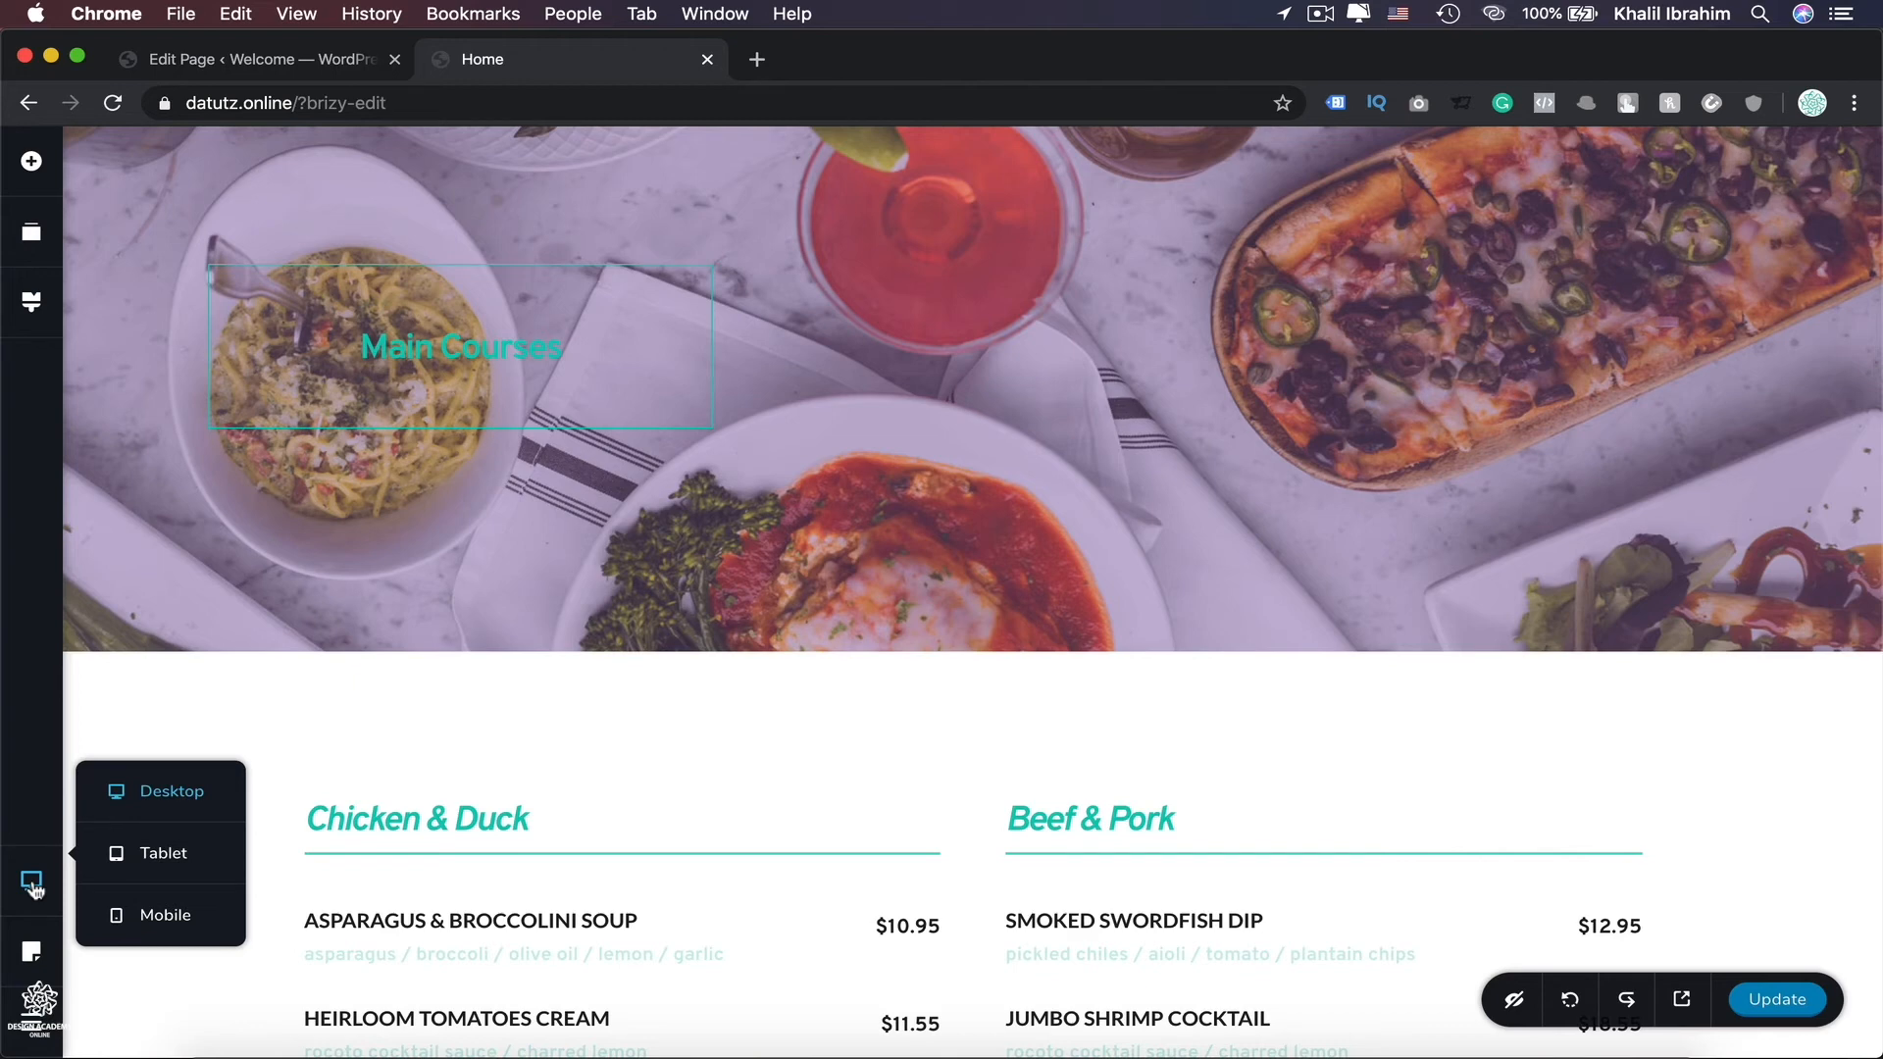
pyautogui.click(167, 915)
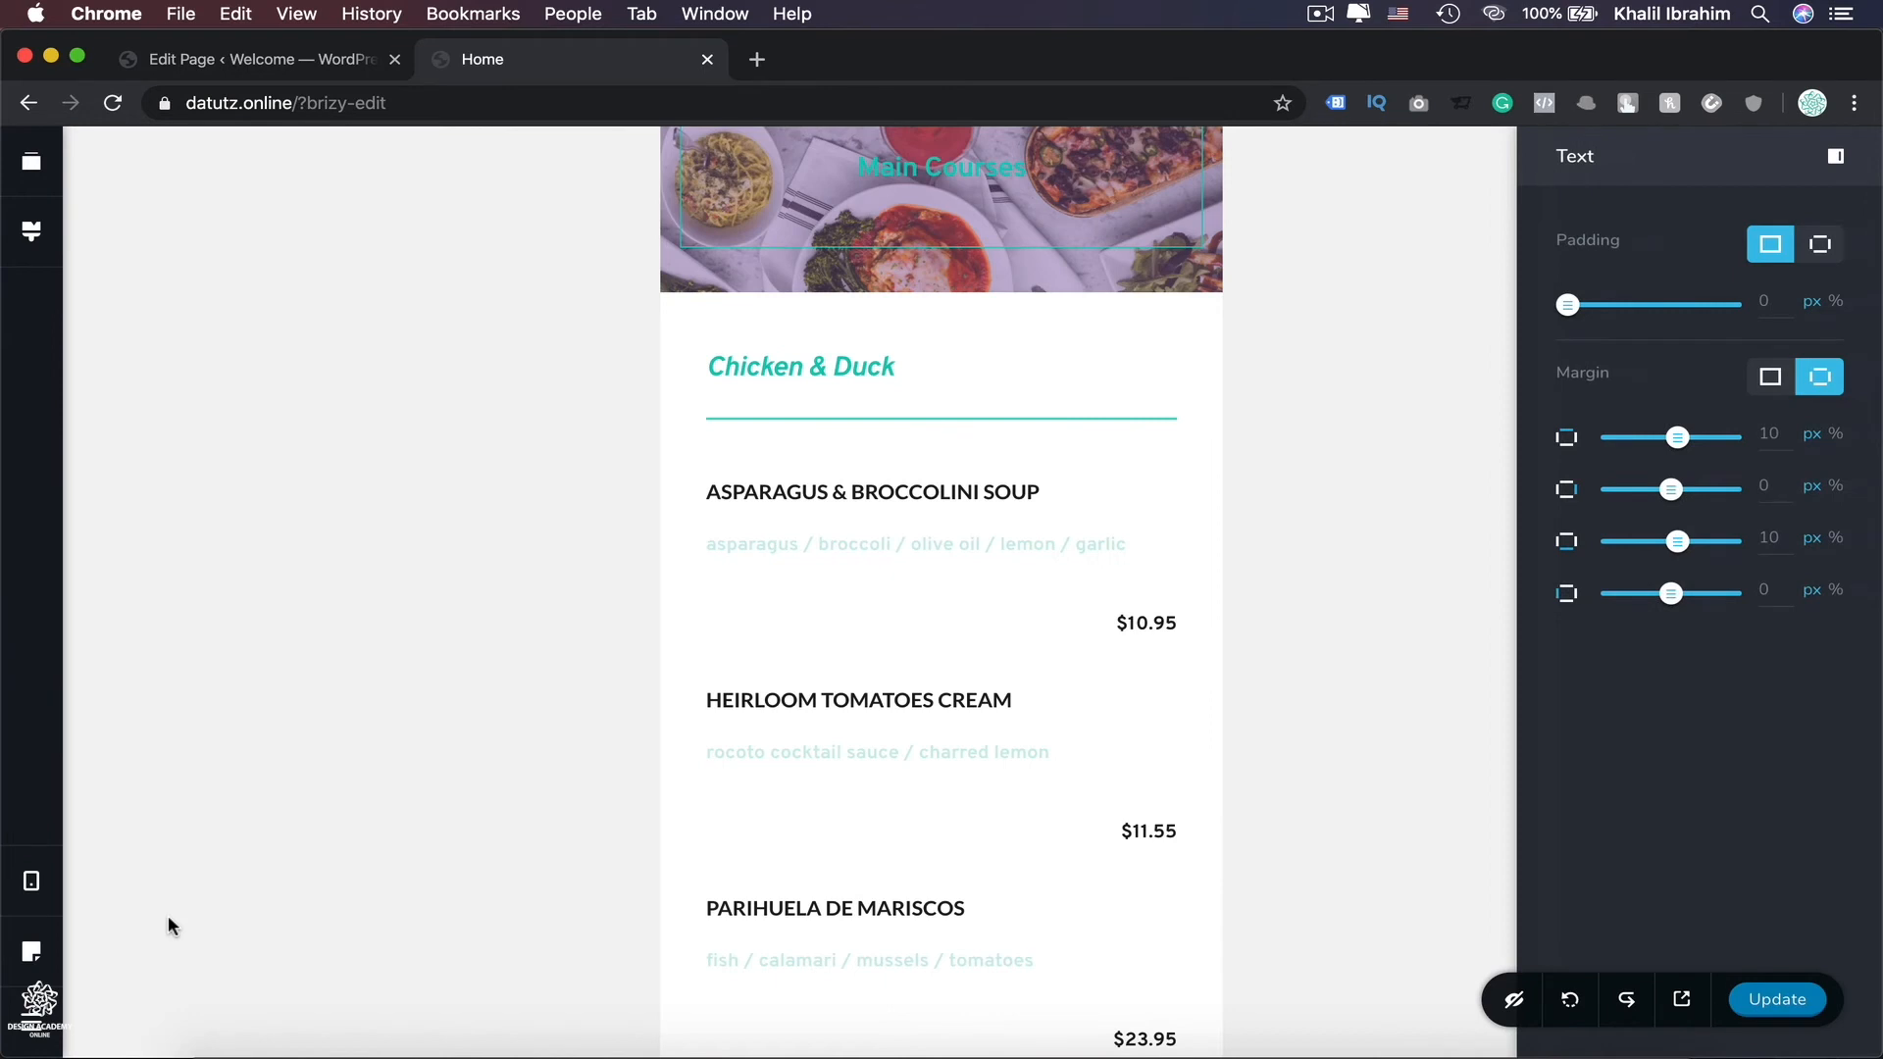
pyautogui.scroll(-3, 1068, 687)
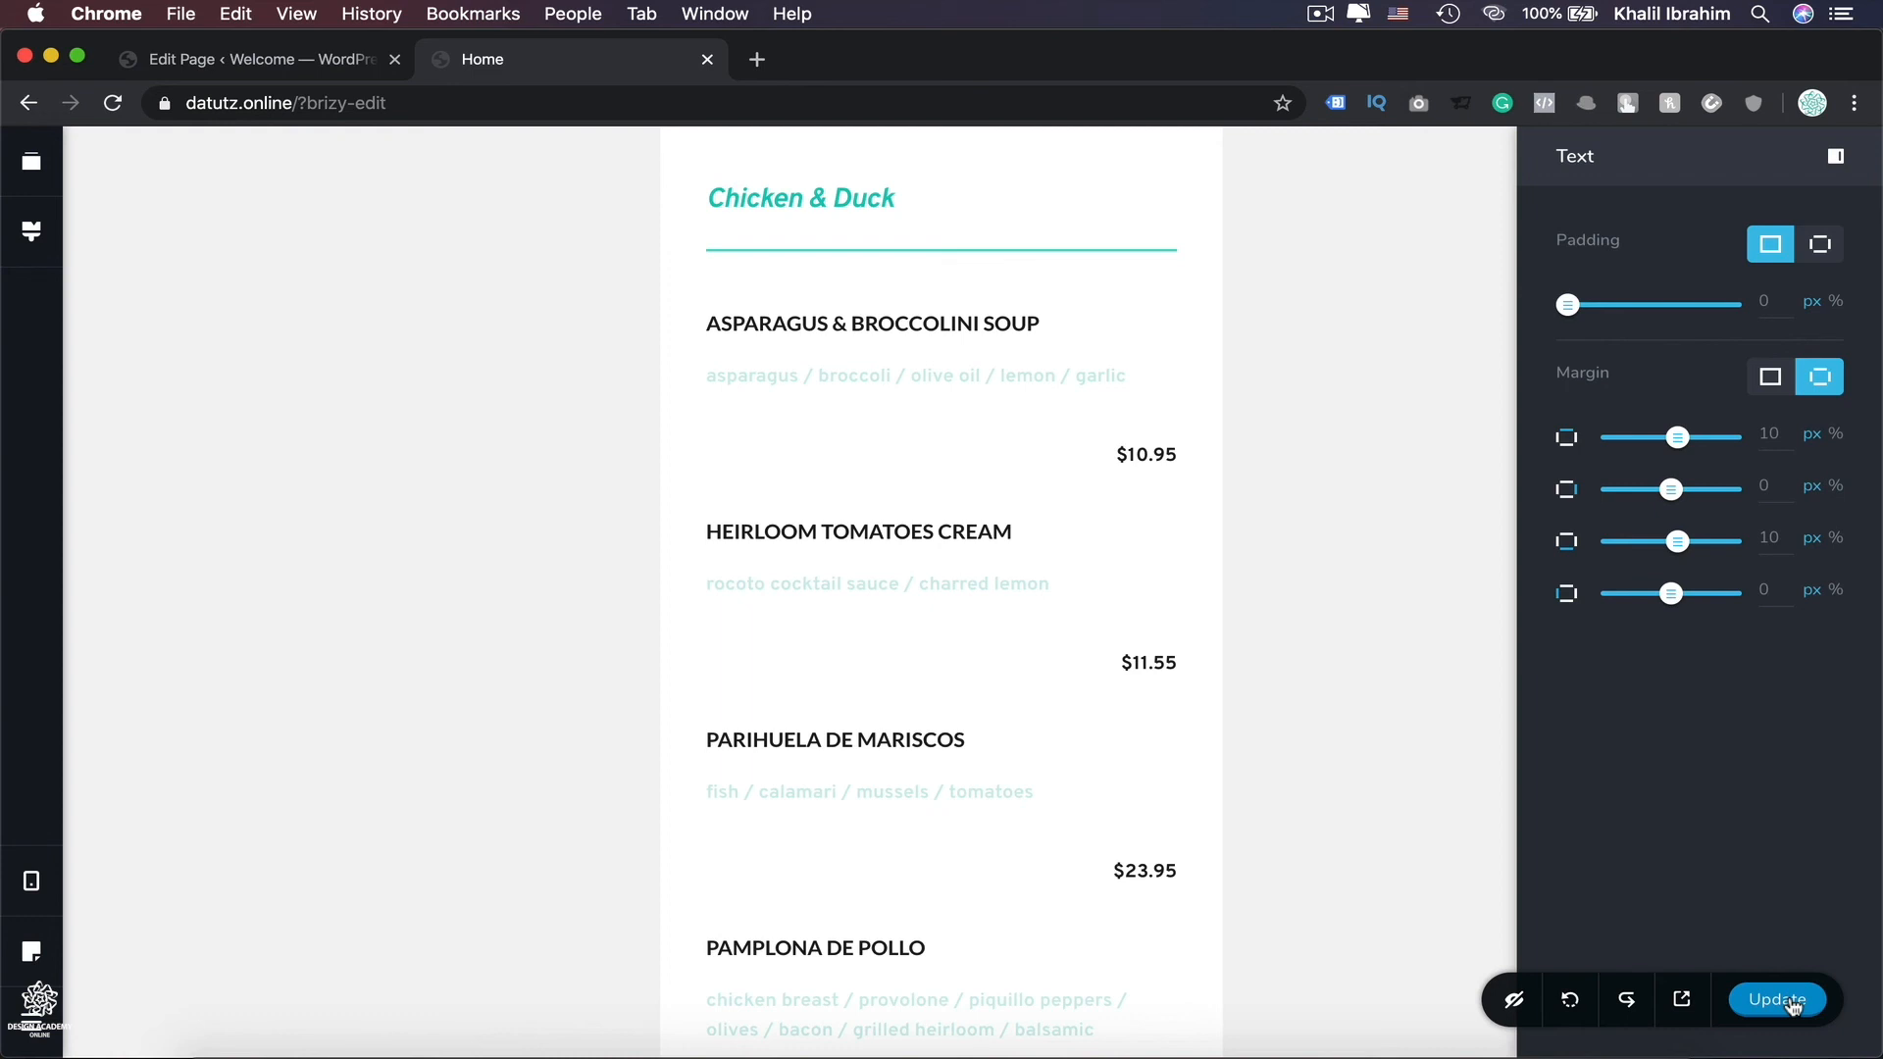
# Show the editor's overview of keyboard shortcuts.
pyautogui.click(21, 1026)
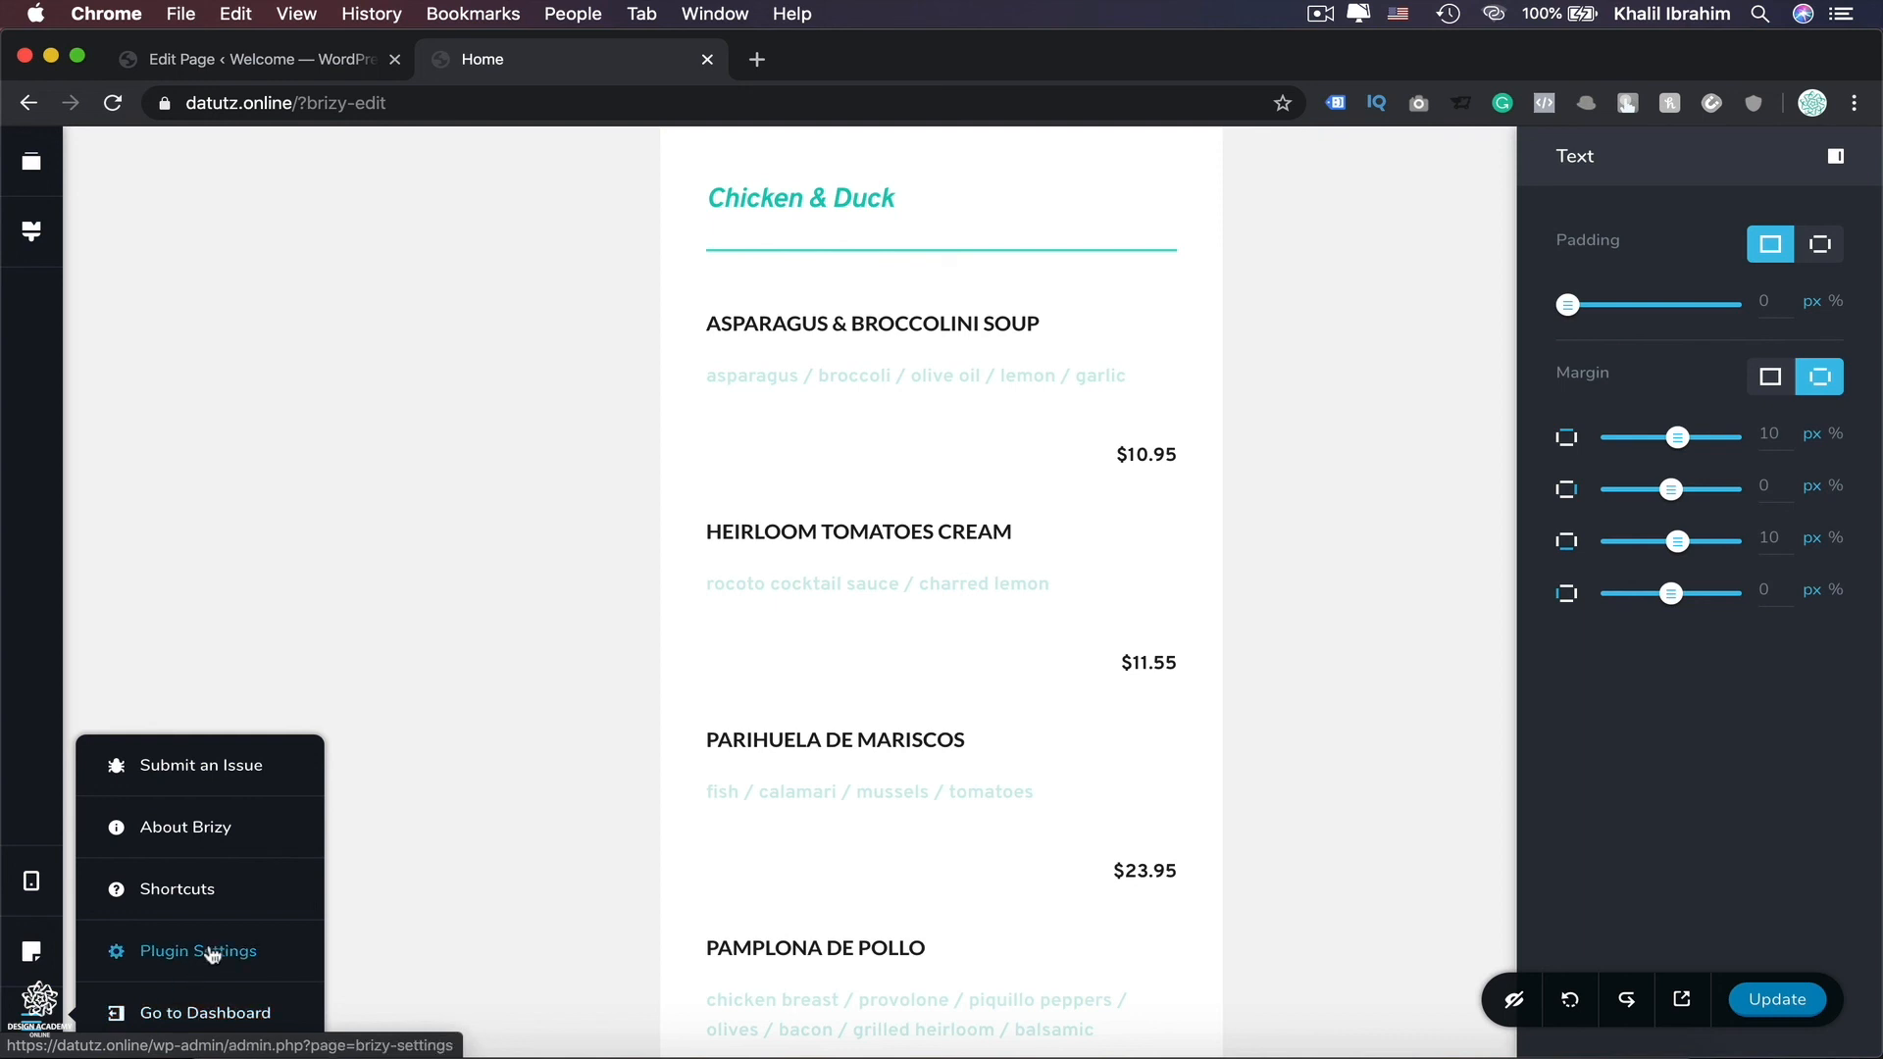
pyautogui.click(193, 904)
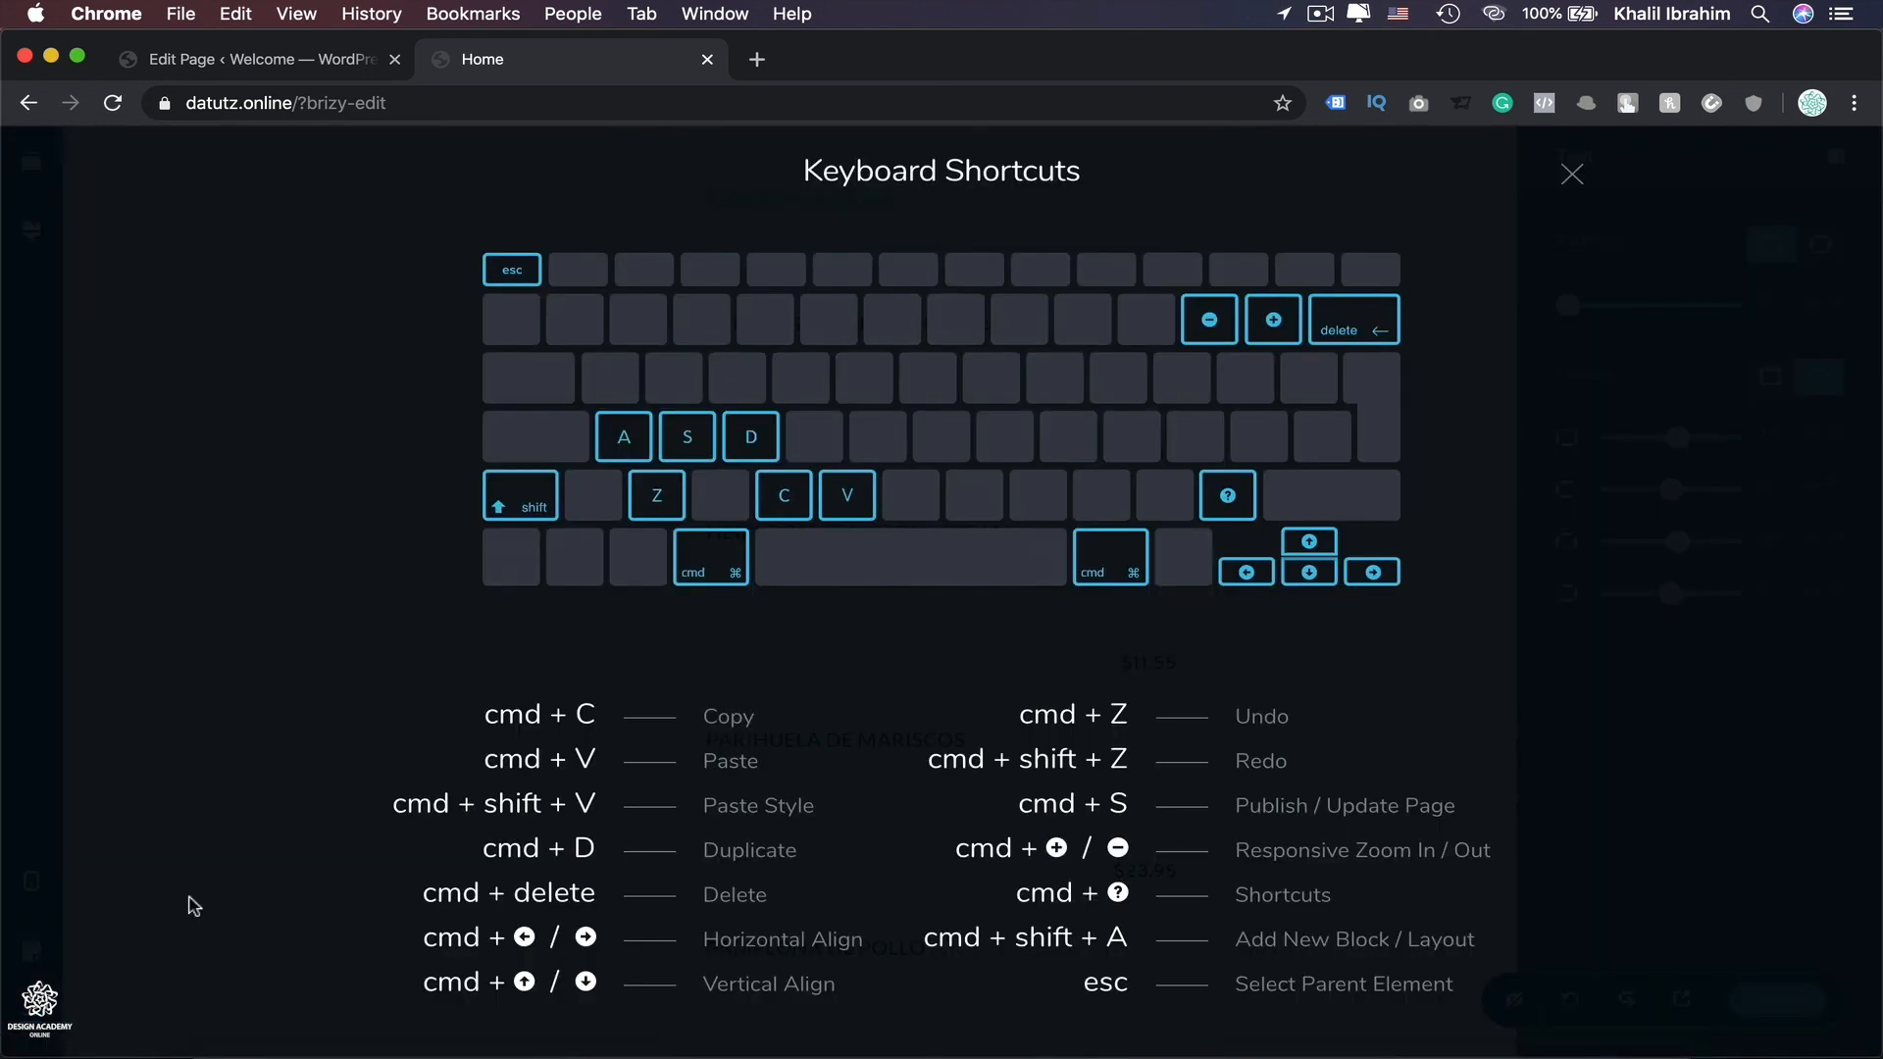